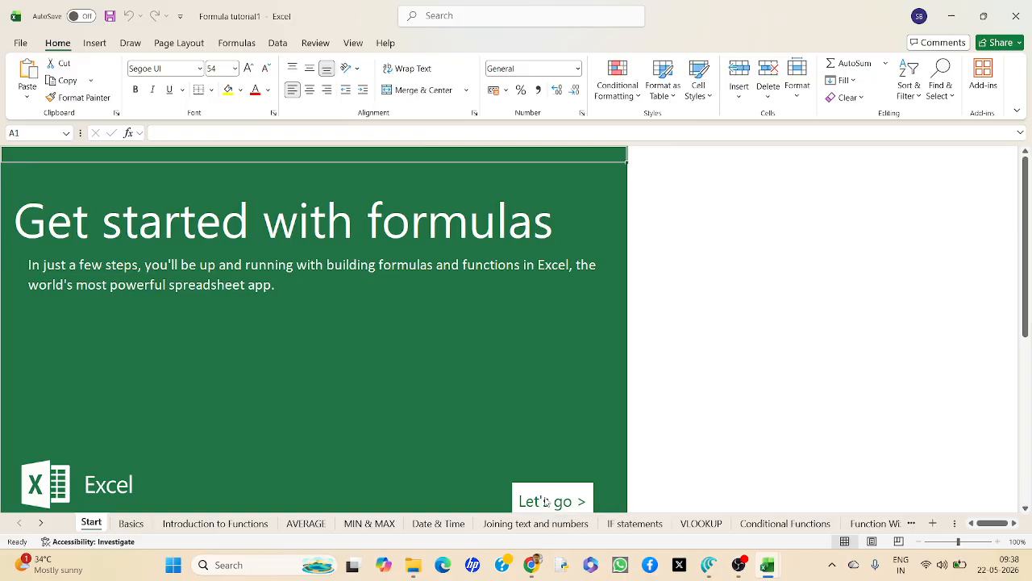
Open the Basics lesson from the start page and review its introduction, the addition formula cell F3 and the input numbers in C3 and C4.
left_click(546, 502)
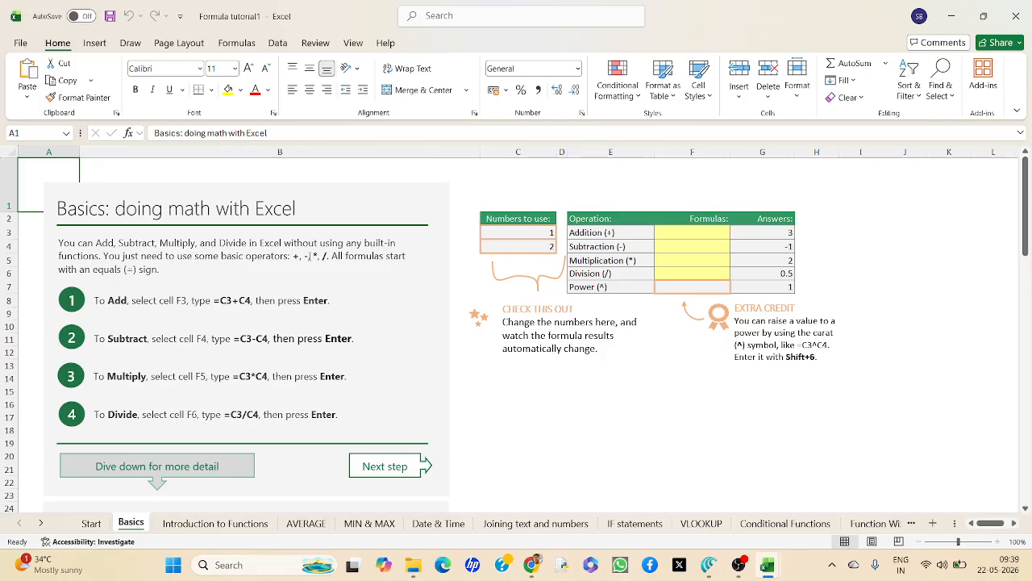
left_click(308, 256)
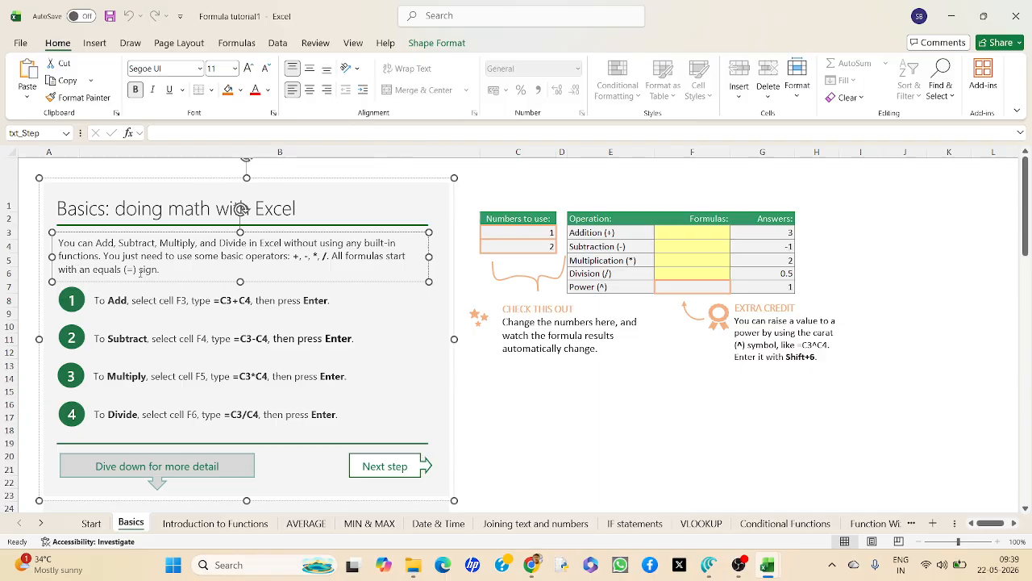
left_click(172, 273)
left_click(677, 231)
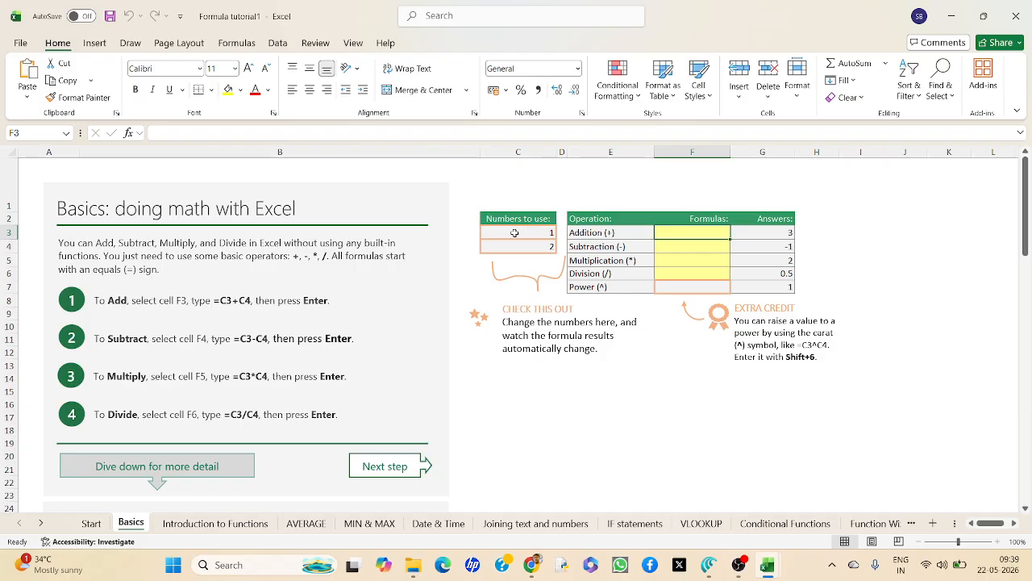
left_click(515, 232)
left_click(513, 247)
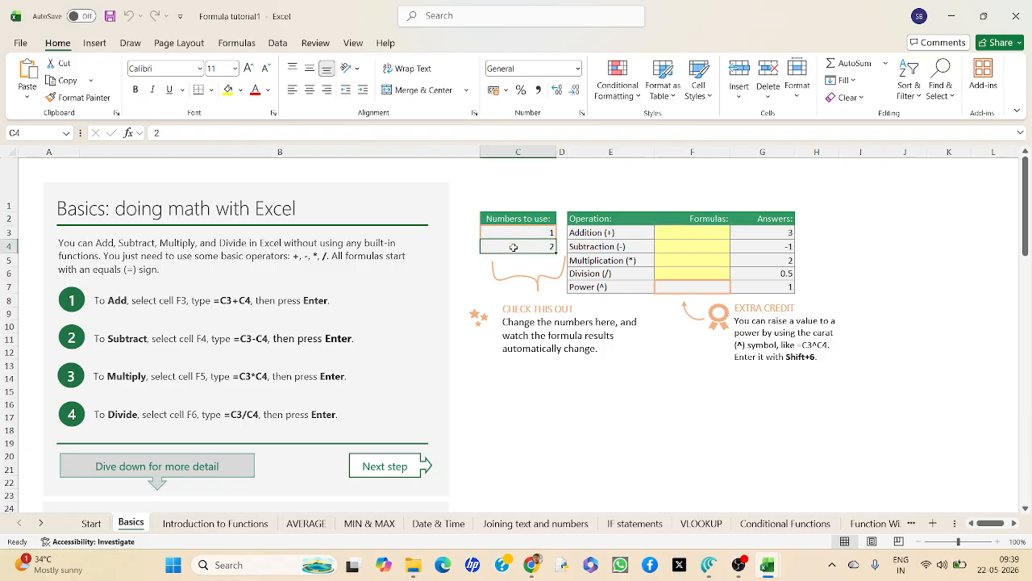
Change the numbers to use, setting C3 to 25 and C4 to 56.
left_click(517, 230)
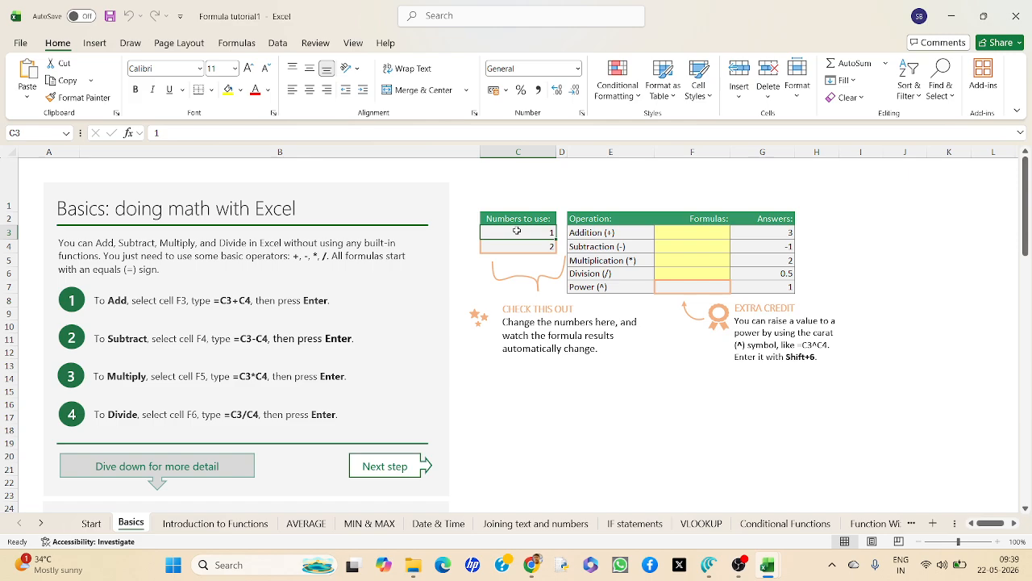
type("25")
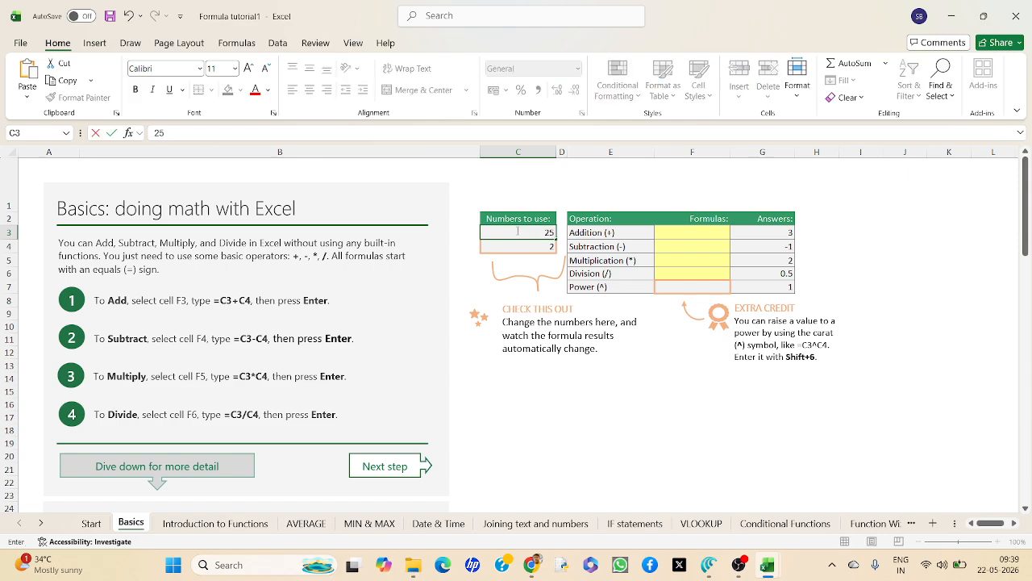
left_click(521, 248)
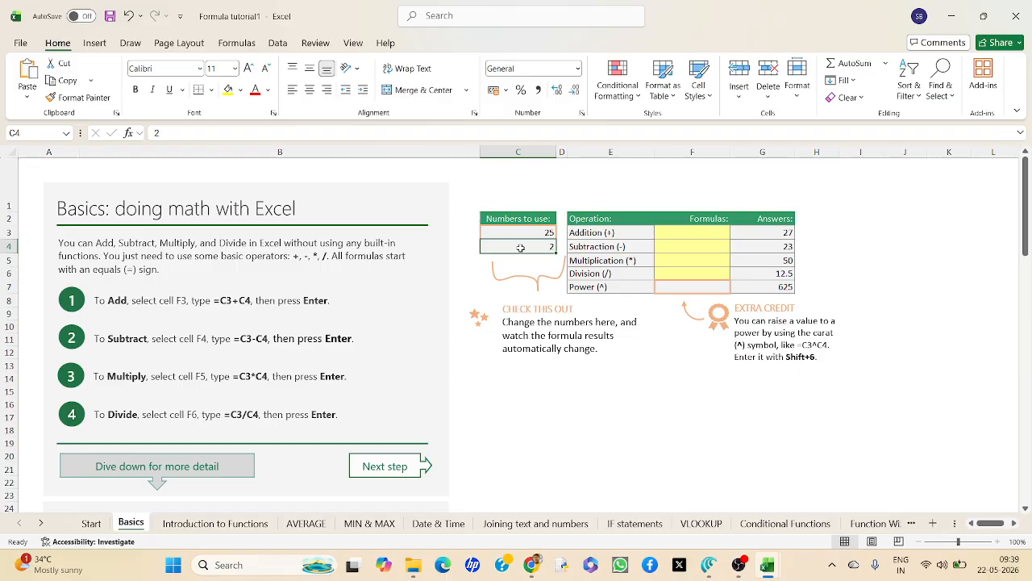
type("56")
key("Return")
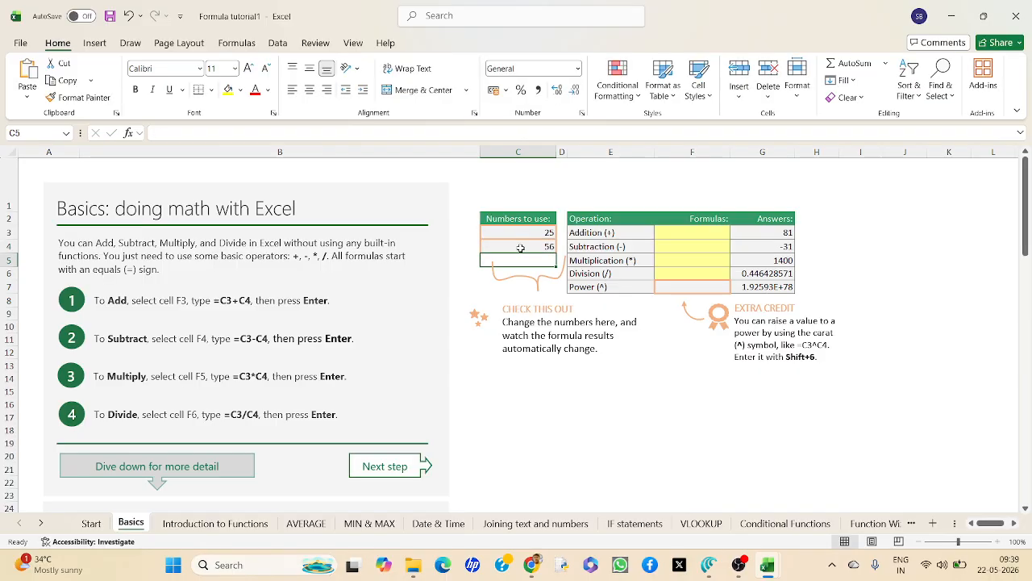
Try to rebuild the addition formula in G3 from references to C3 and C4.
left_click(708, 233)
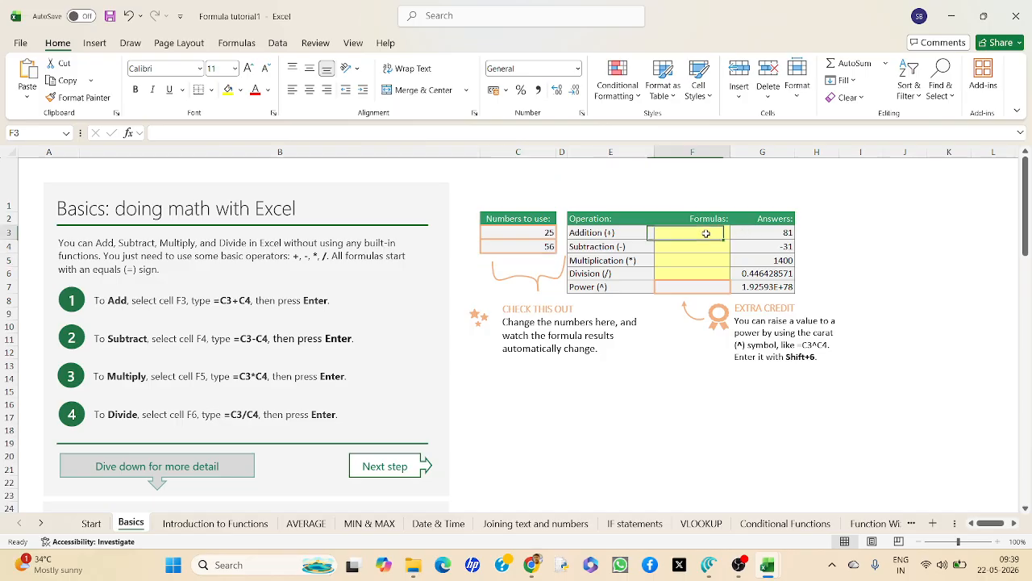
left_click(752, 231)
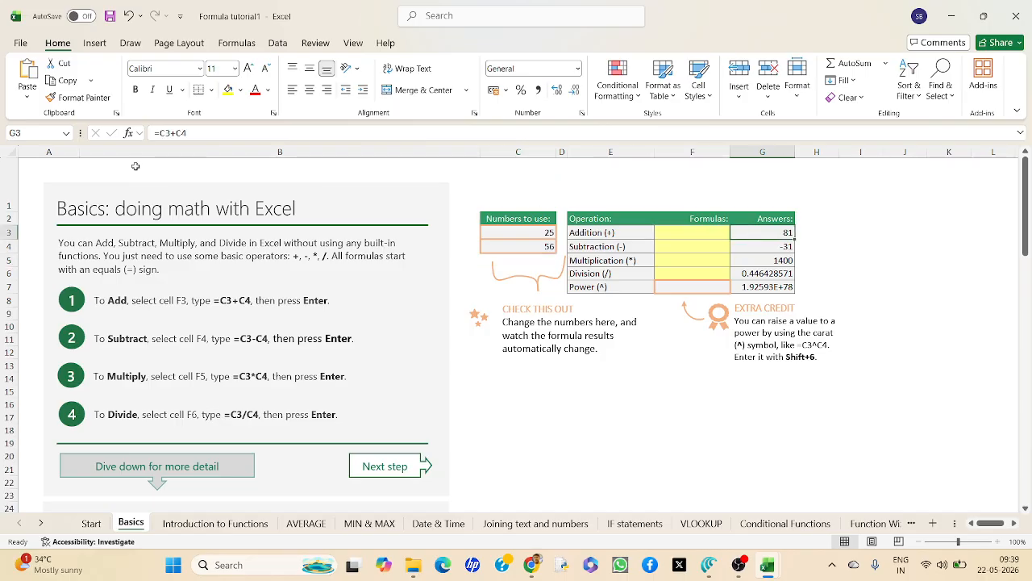
left_click_drag(188, 132, 148, 135)
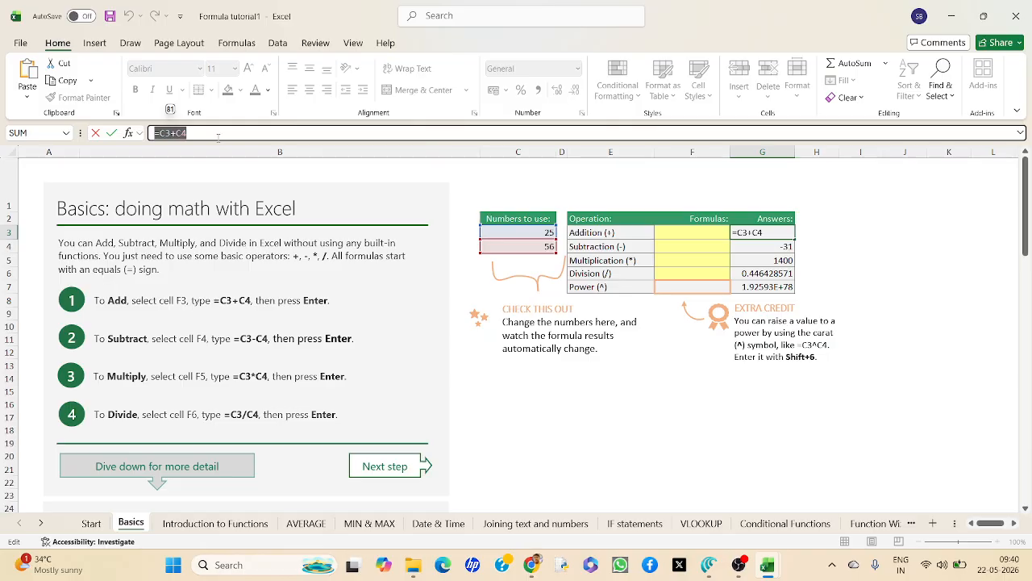
type("=")
left_click(522, 233)
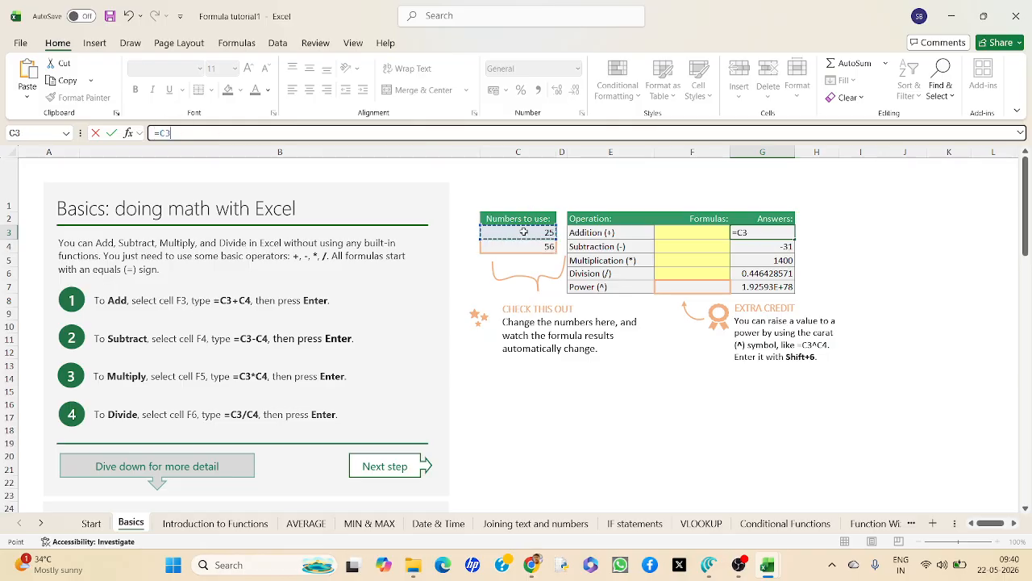
left_click(521, 245)
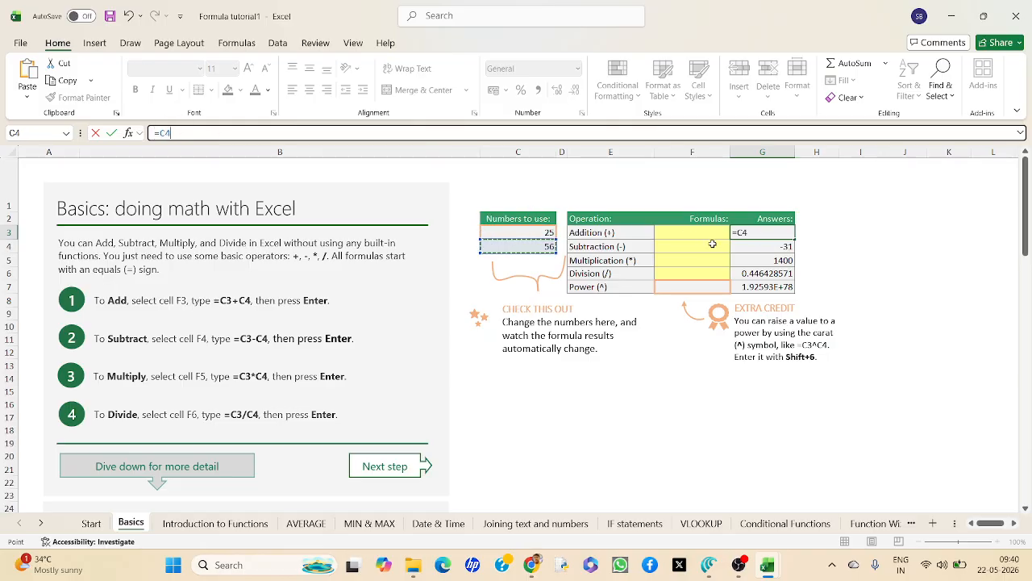
key("Return")
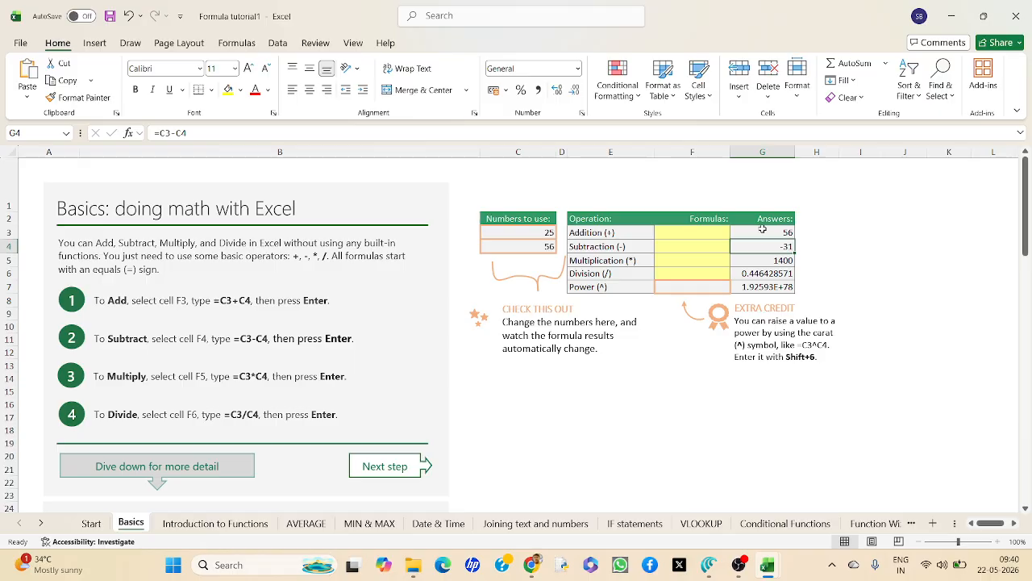
Correct the Addition answer in G3 so its formula reads =C3+C4.
left_click(763, 231)
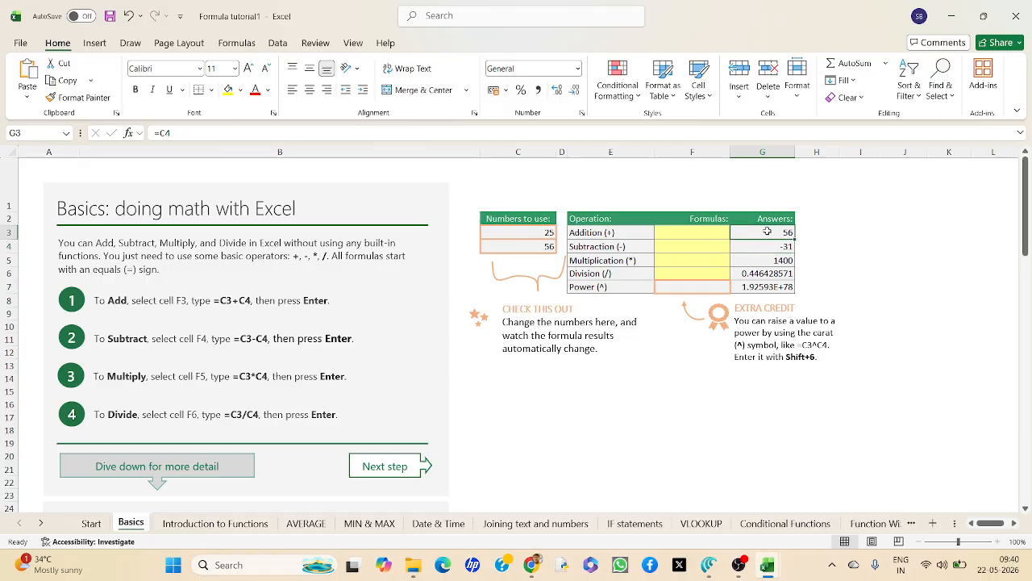
left_click(235, 132)
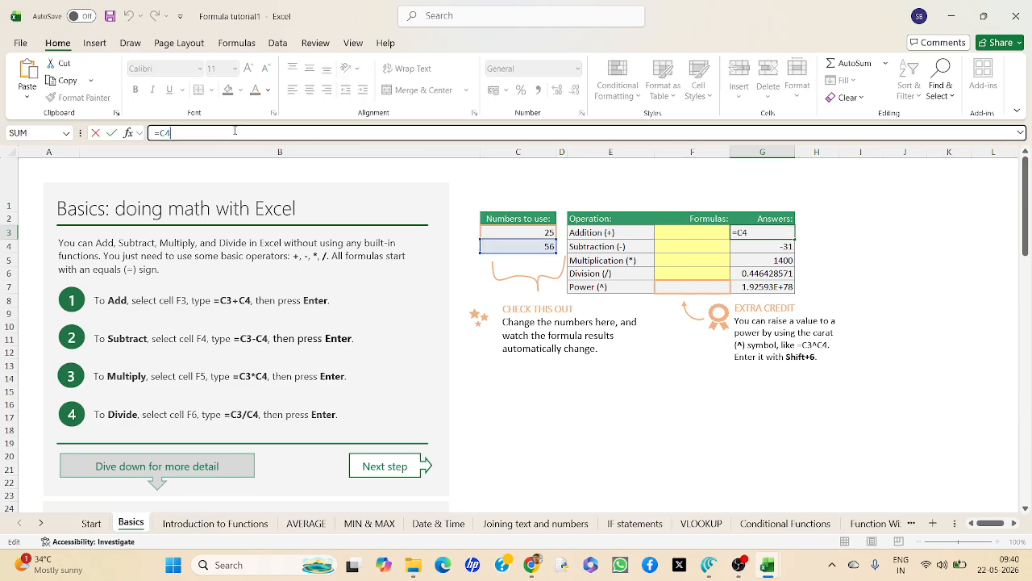
key("BackSpace")
key("BackSpace")
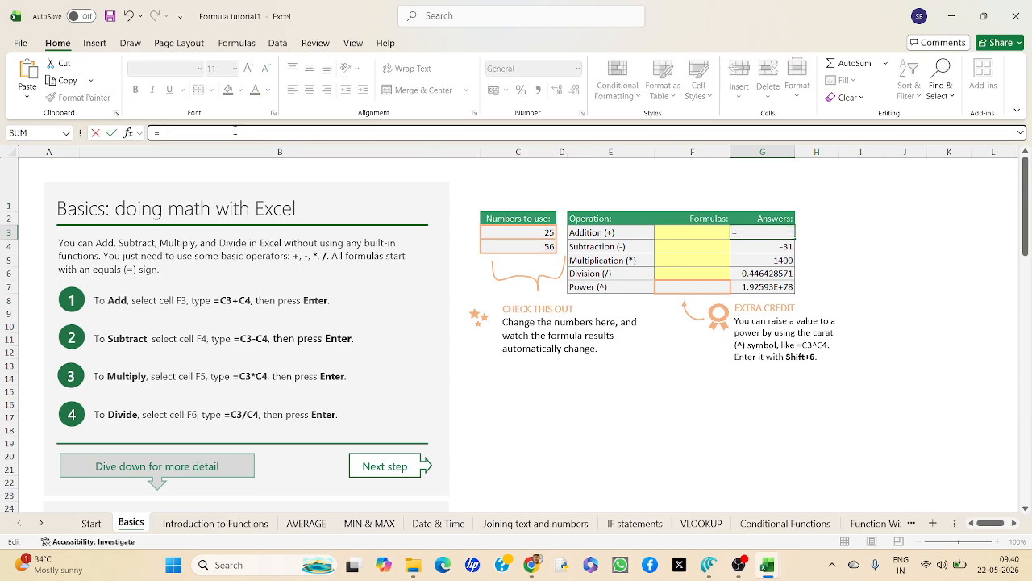
left_click(545, 232)
type("+")
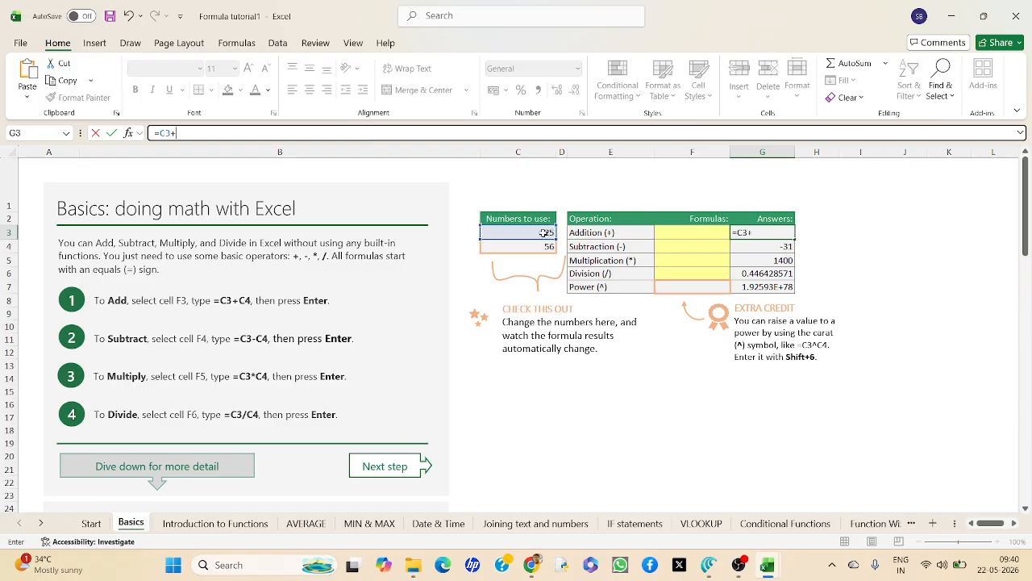
left_click(534, 248)
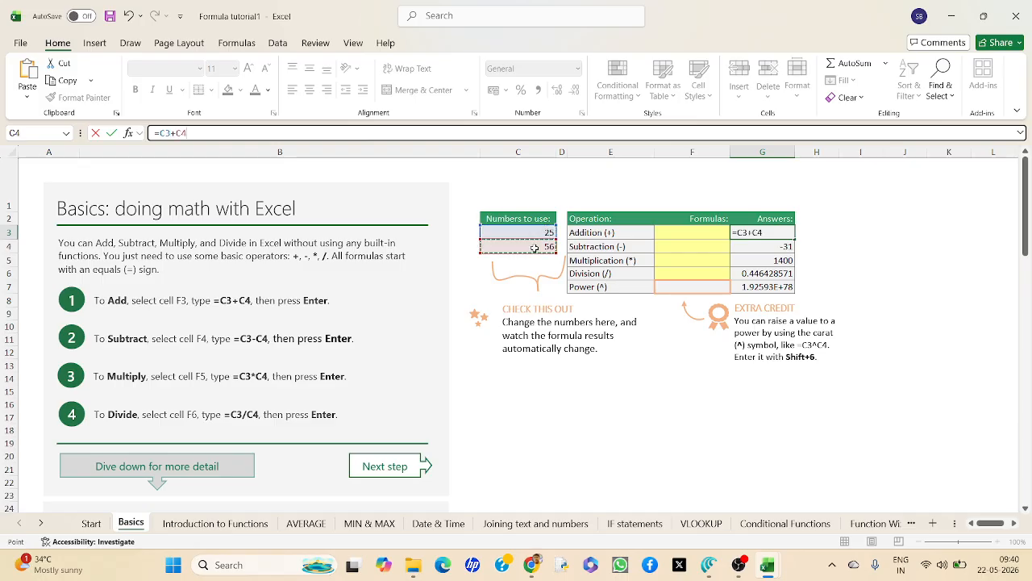
key("Return")
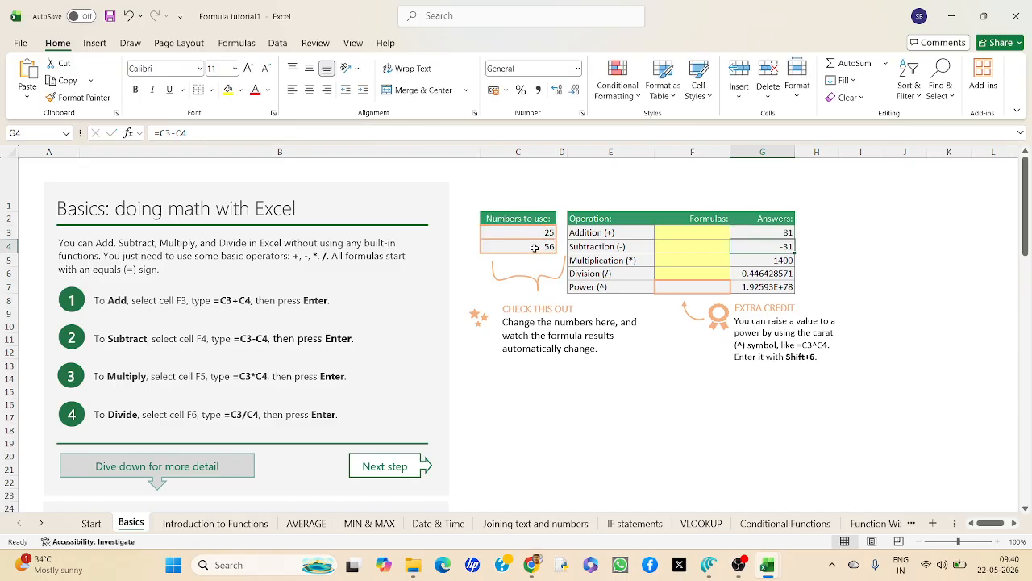
Examine the formulas behind the Addition, Subtraction, Multiplication, Division and Power answers in G3 through G7.
left_click(768, 231)
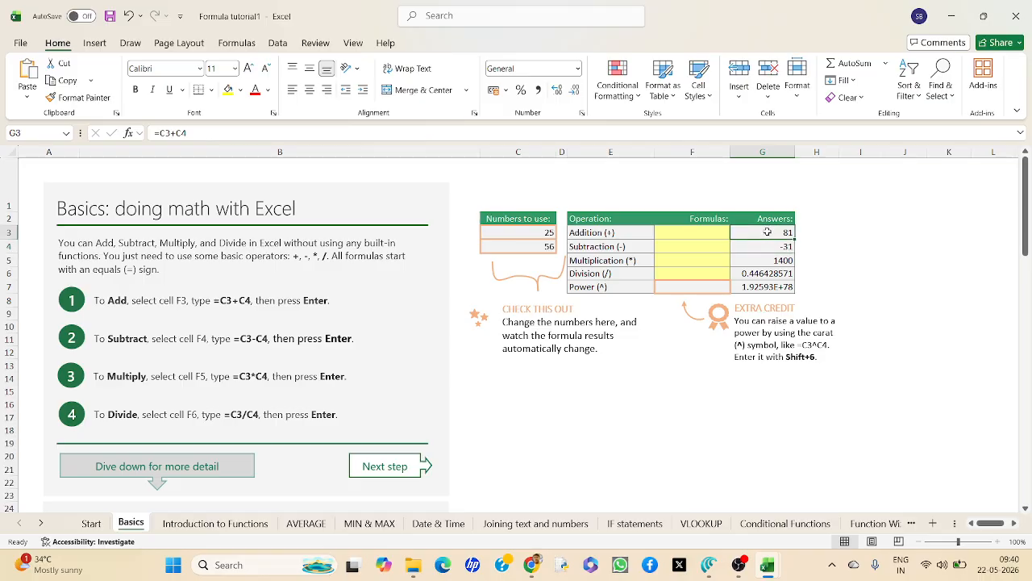
left_click(760, 244)
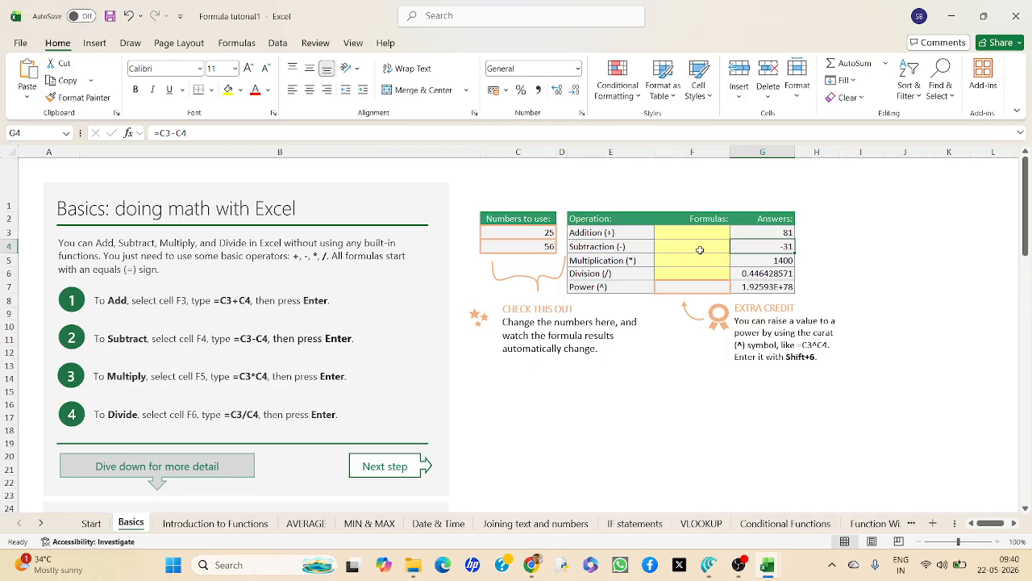
mouse_move(187, 133)
left_mouse_down()
mouse_move(154, 140)
mouse_move(188, 134)
left_mouse_up()
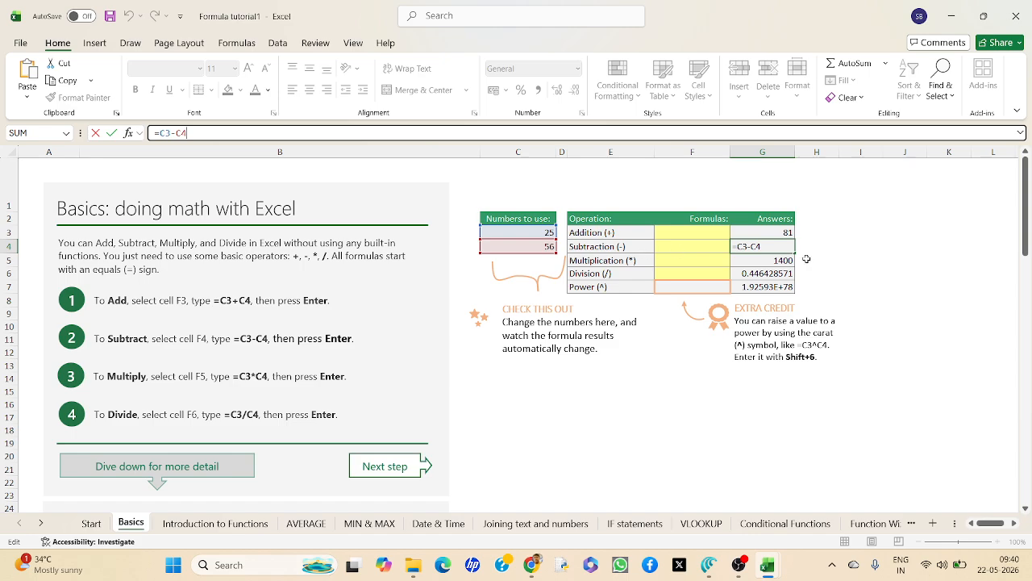
left_click(759, 259)
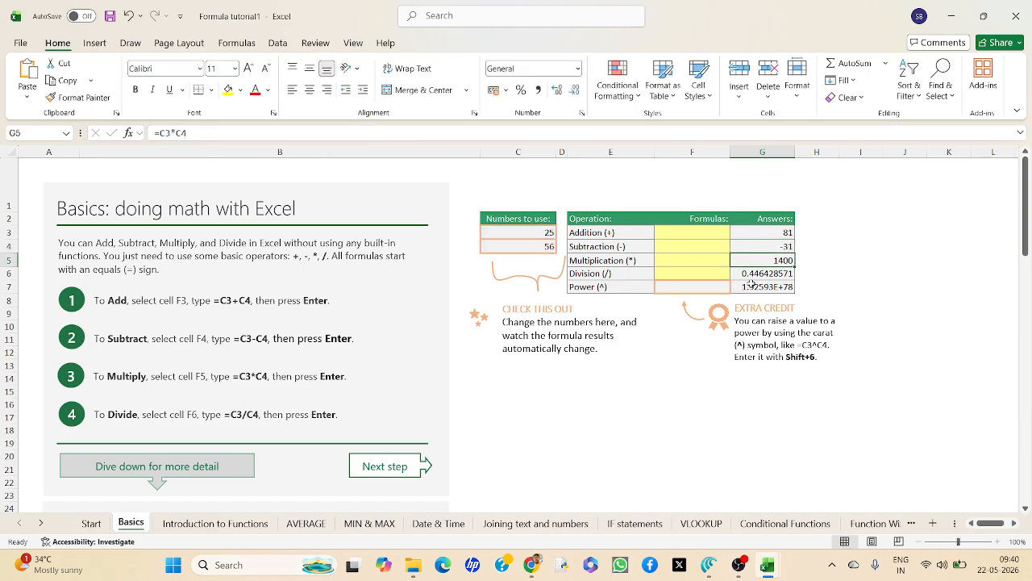
left_click(758, 274)
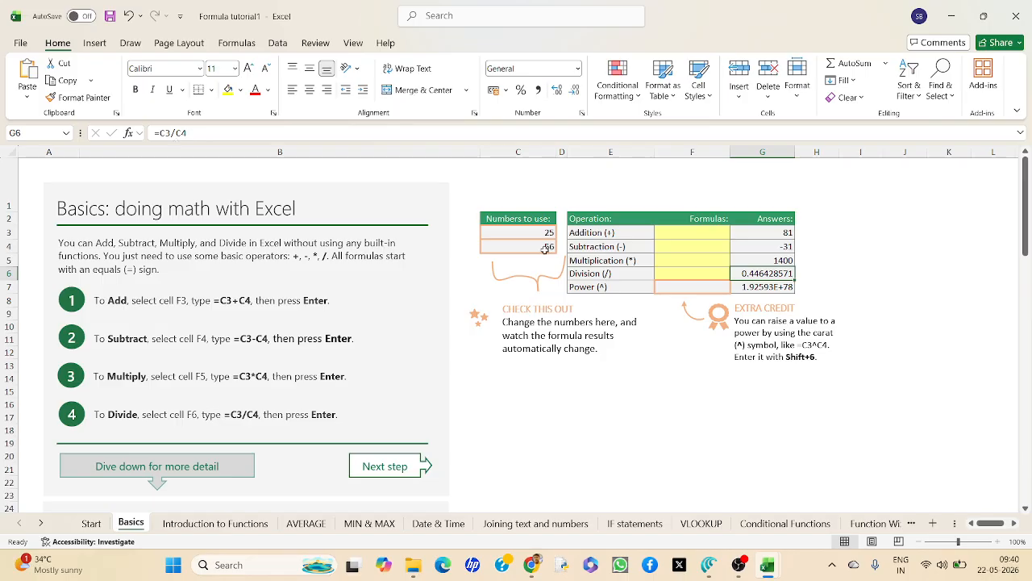
left_click(752, 288)
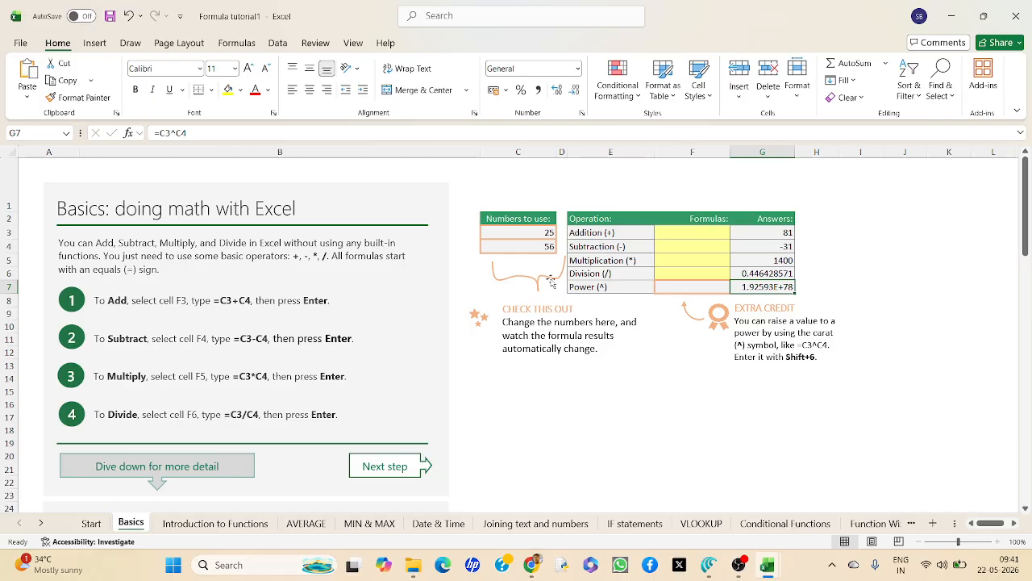
Set C3 to 2 and C4 to 3, and check the Power answer in G7.
left_click(549, 234)
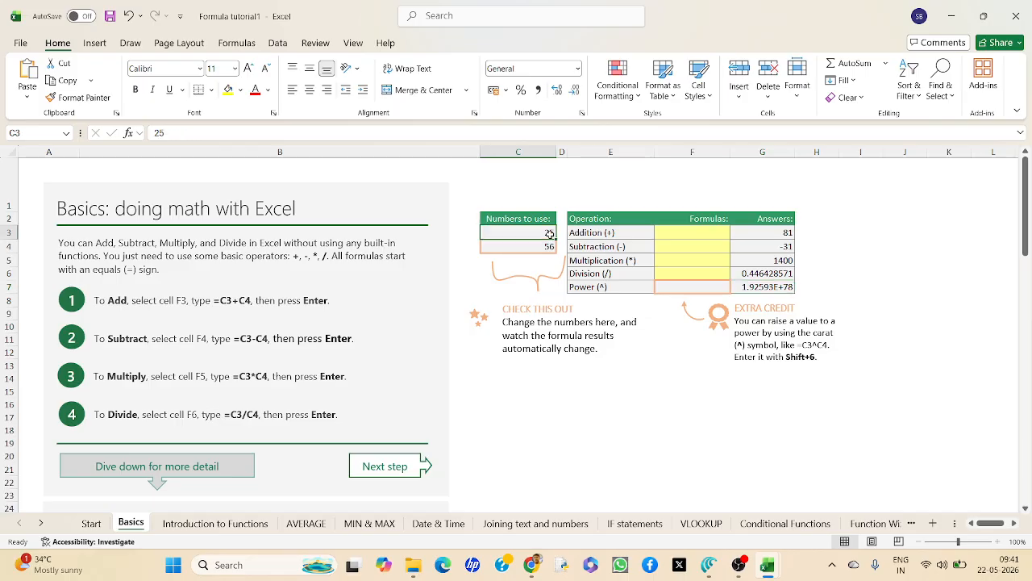
type("2")
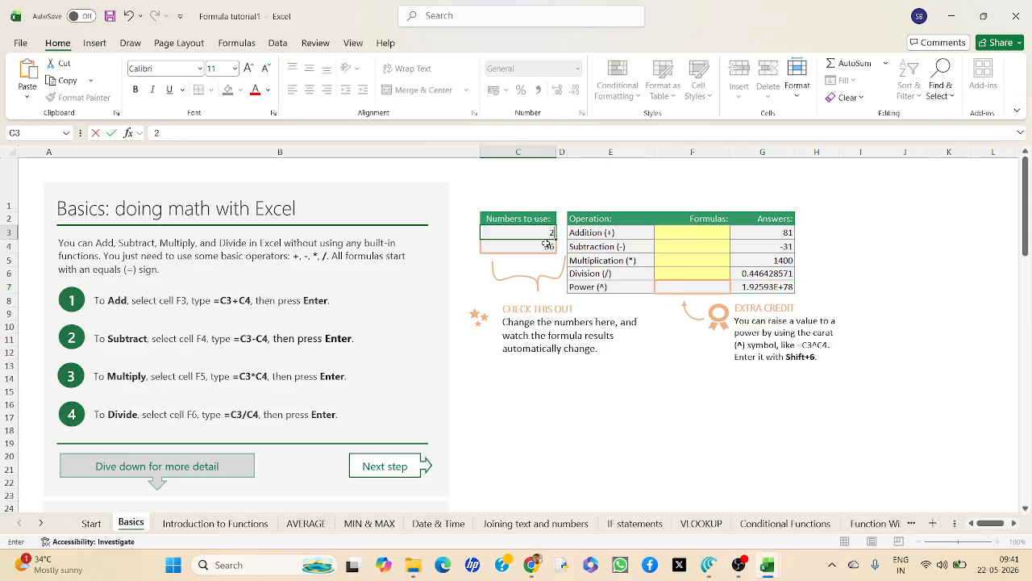
left_click(547, 244)
type("3")
key("Return")
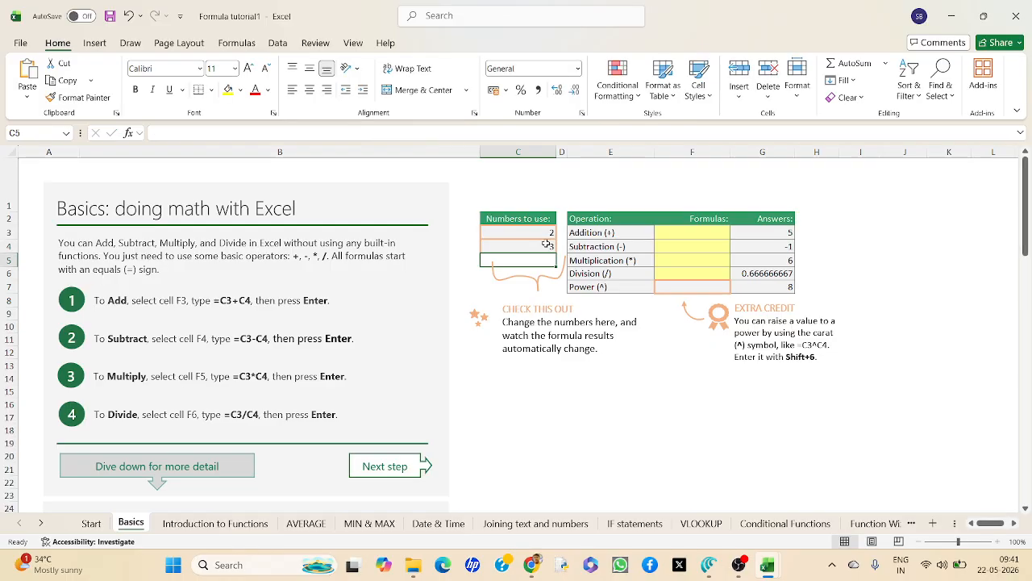
left_click(766, 287)
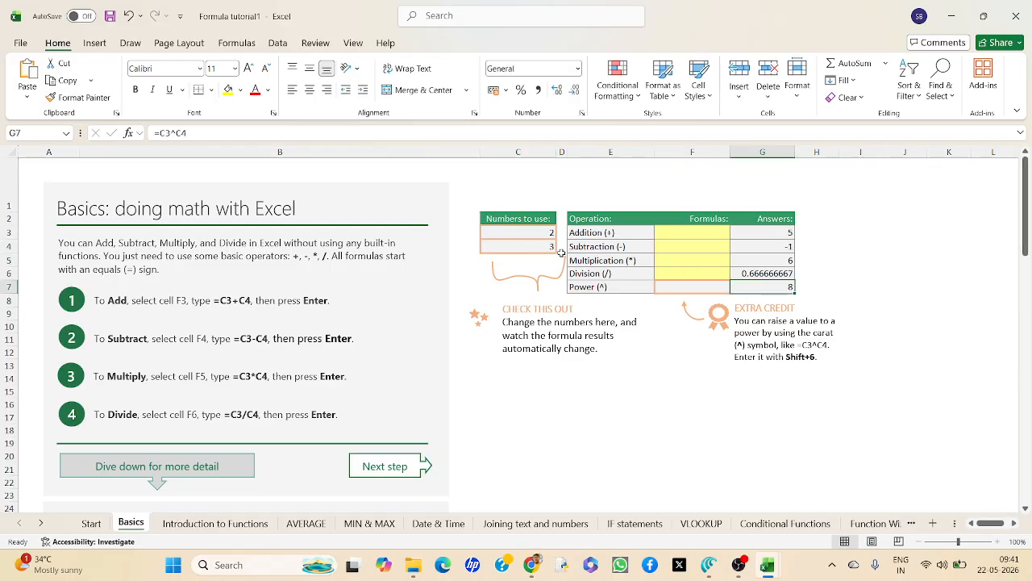
Set the numbers to use back to 25 in C3 and 56 in C4.
left_click(540, 234)
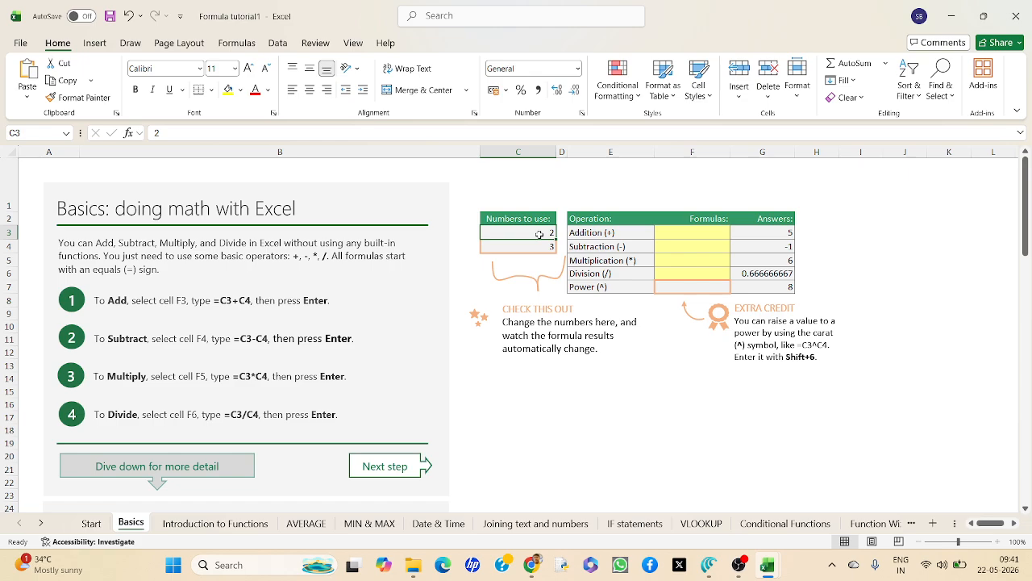
type("25")
key("Return")
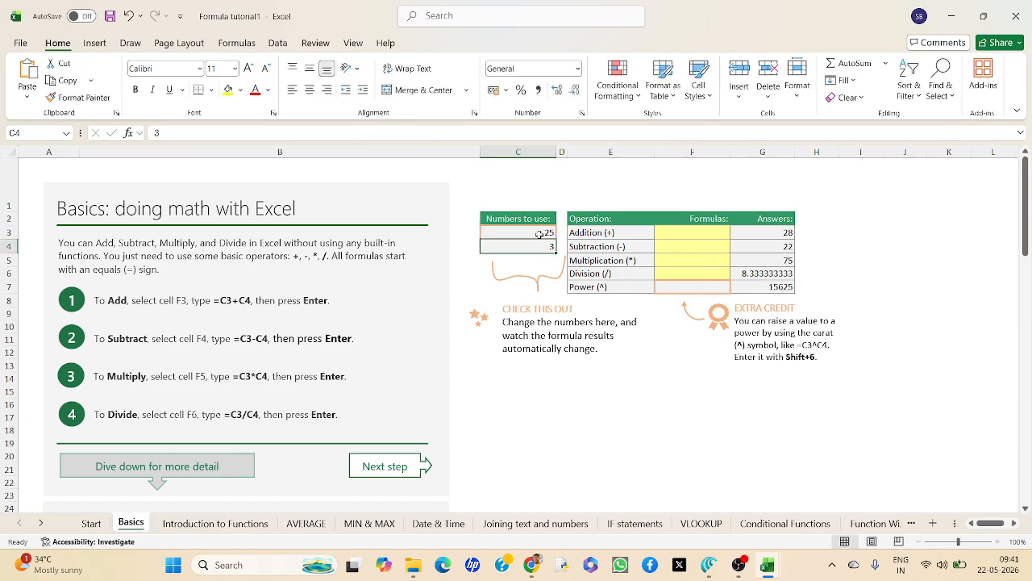
type("56")
key("Return")
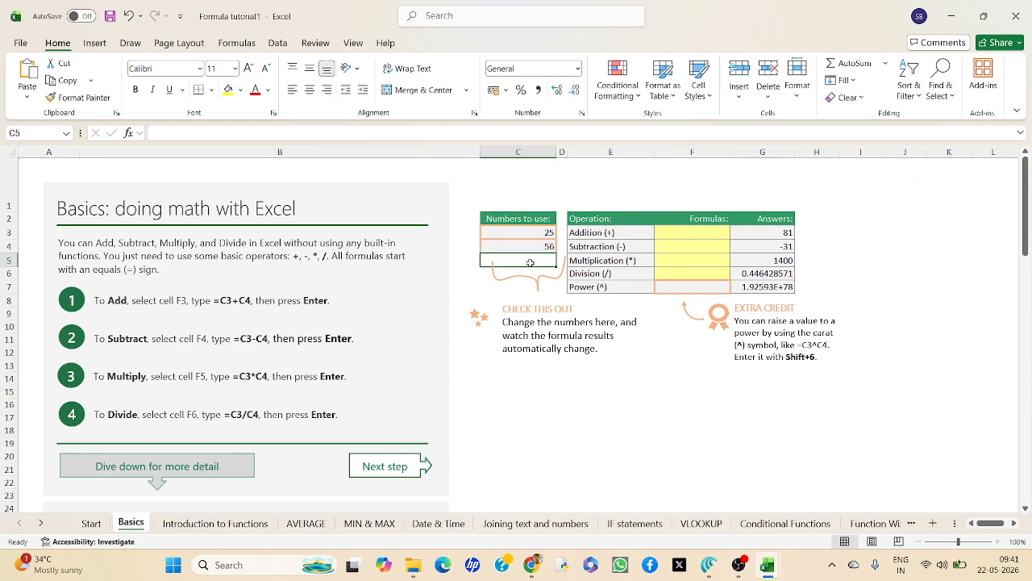
Read the section on formulas, cells, and ranges below the Basics exercise, including its example formulas and diagrams.
left_click(569, 271)
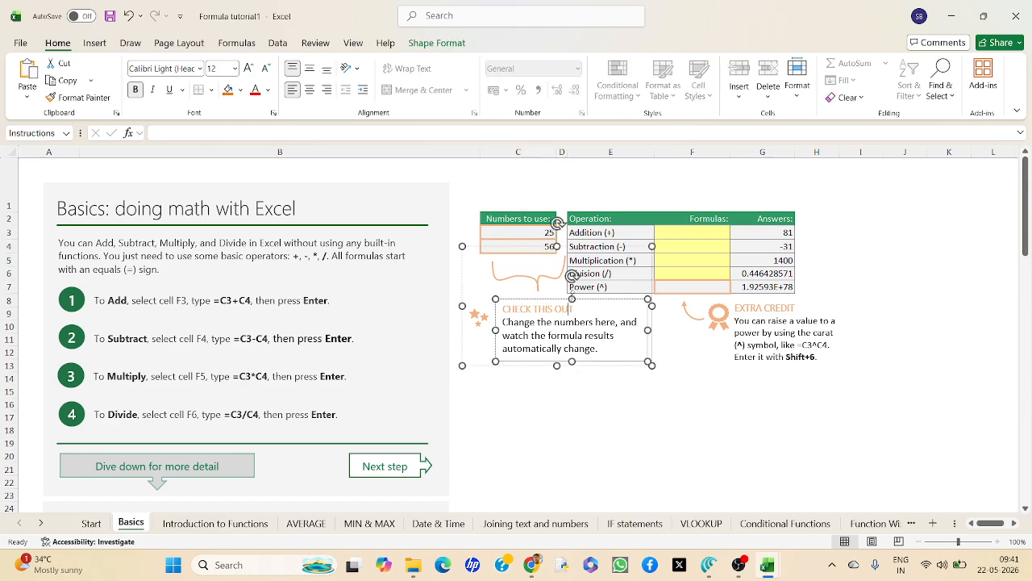
left_click(664, 394)
left_click(500, 426)
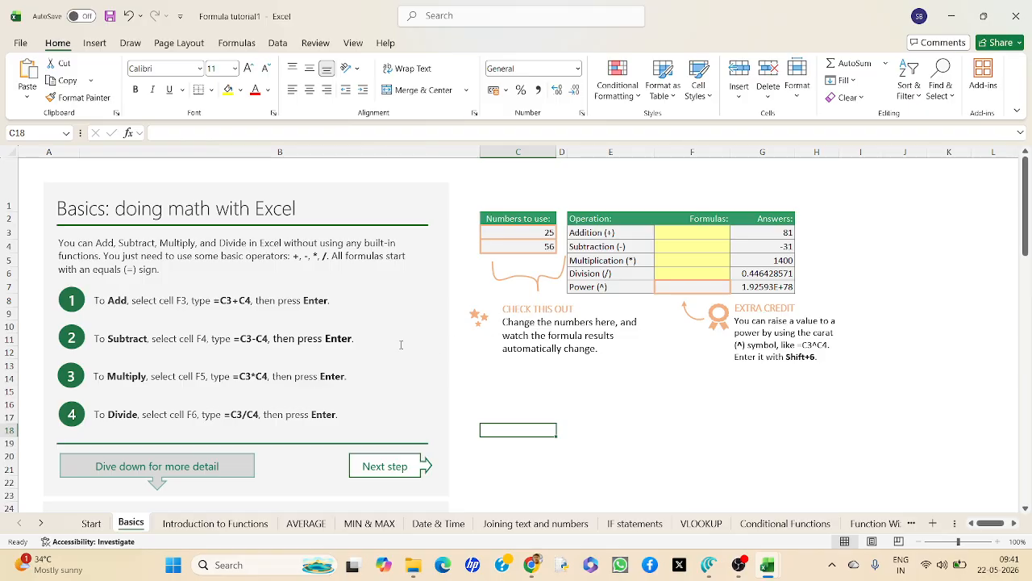
scroll(401, 344, "down", 2)
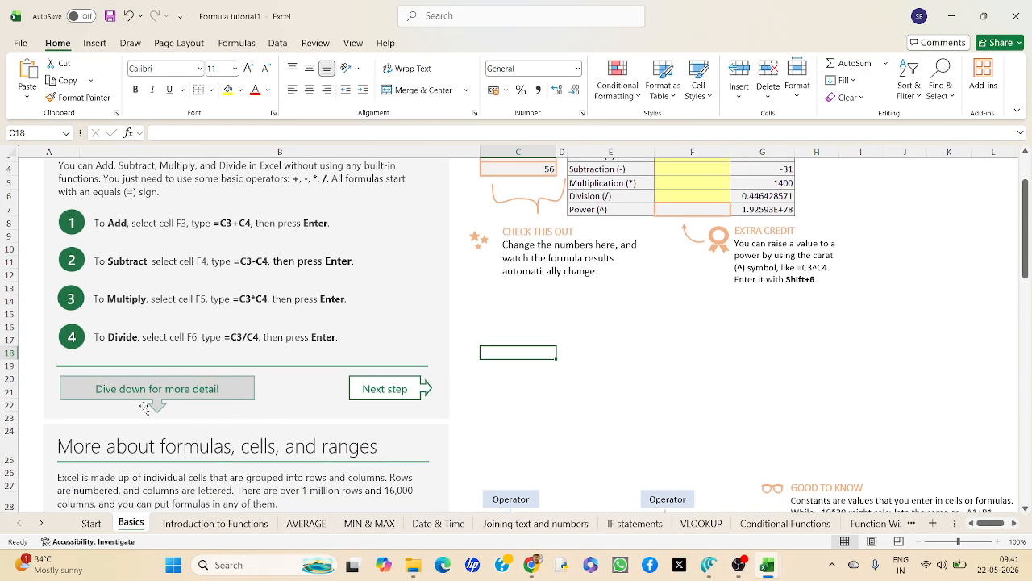
scroll(215, 385, "down", 4)
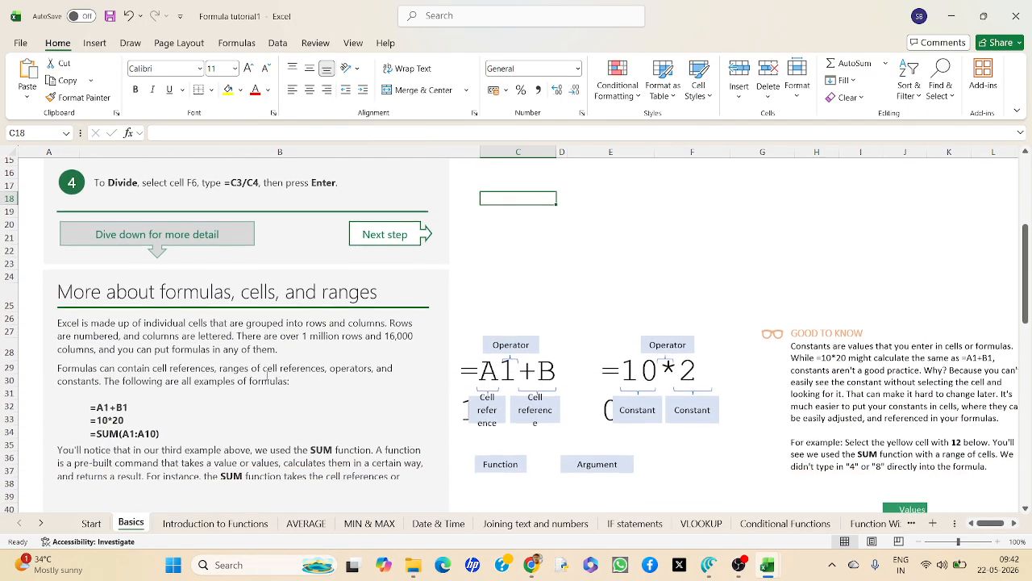
scroll(267, 376, "down", 1)
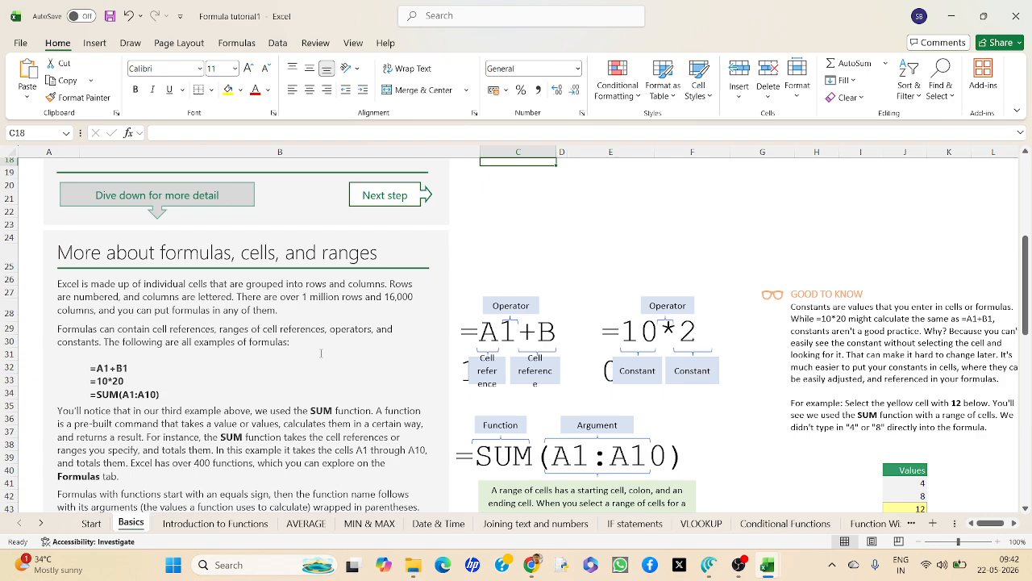
scroll(321, 353, "down", 1)
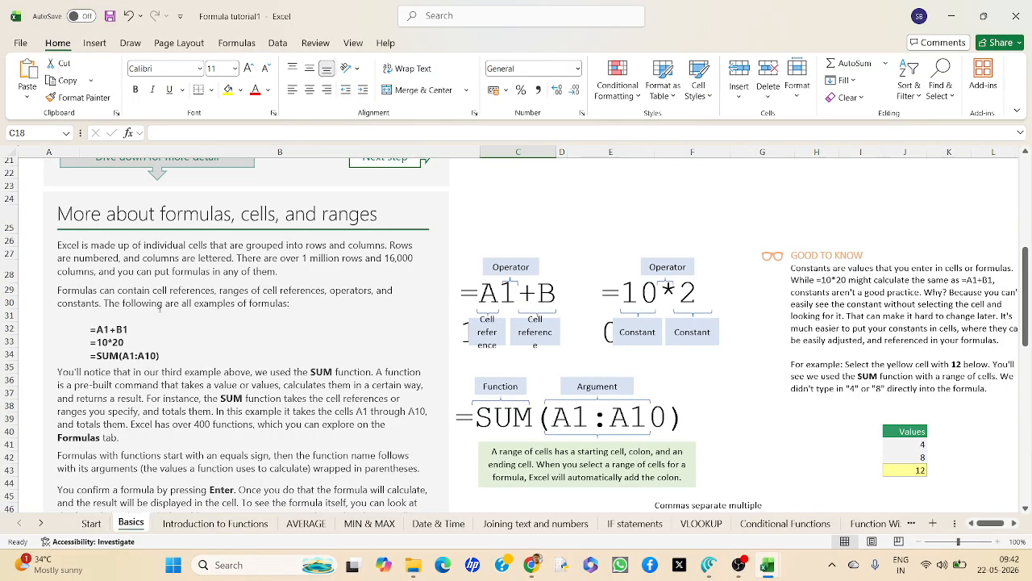
scroll(261, 316, "down", 1)
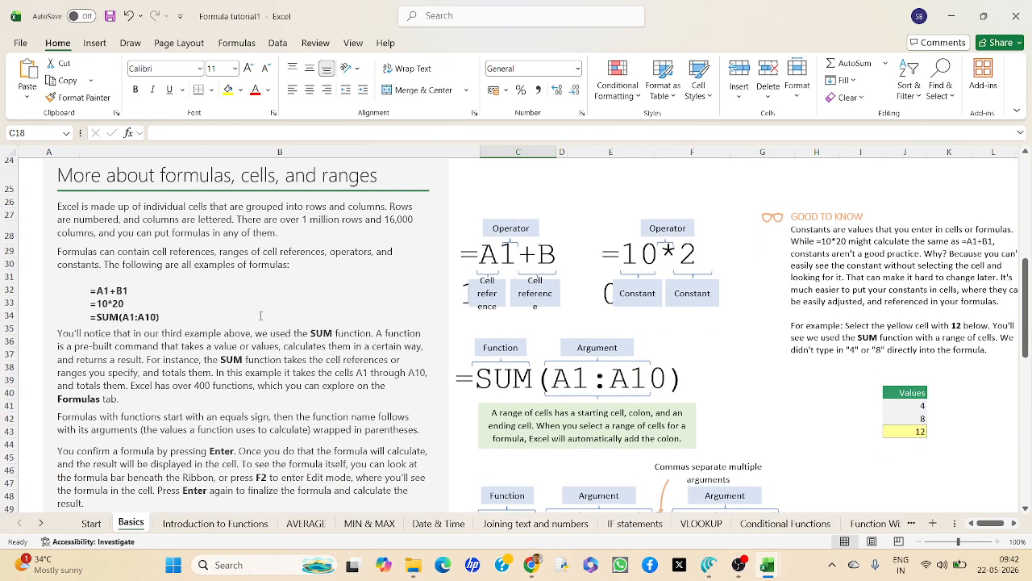
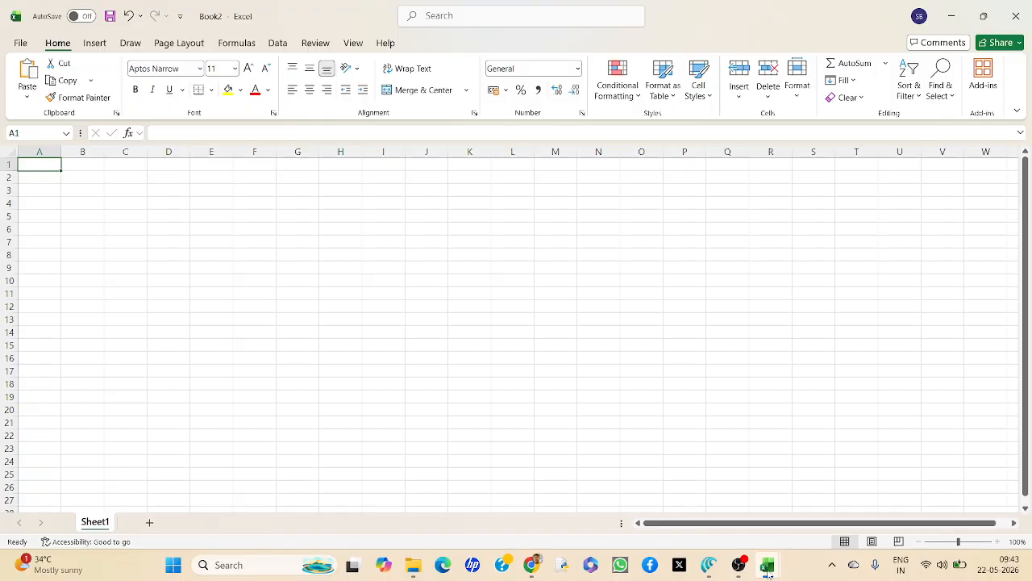
Switch to the blank Book2 workbook and close the Book1 workbook.
mouse_move(768, 573)
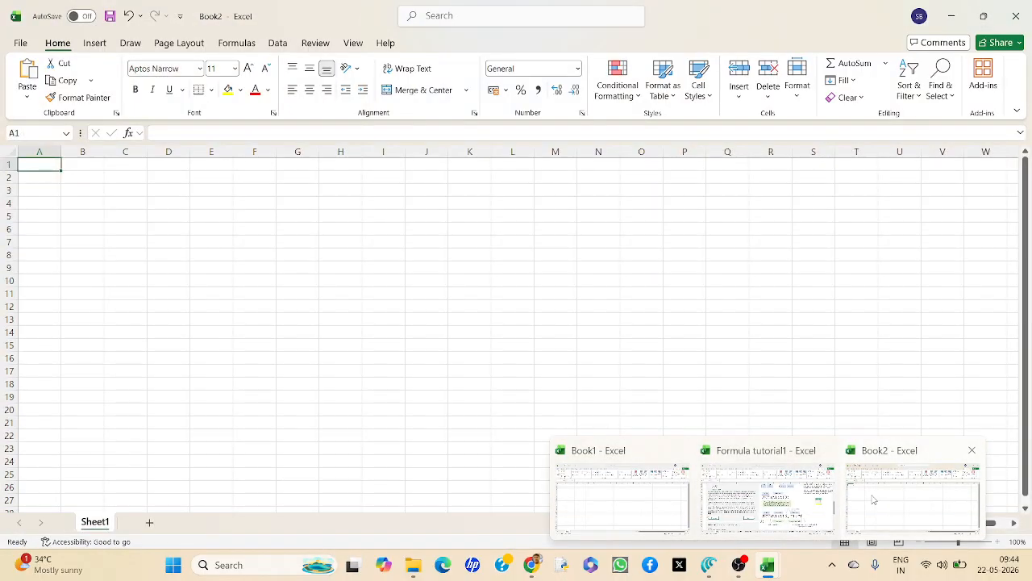
left_click(872, 494)
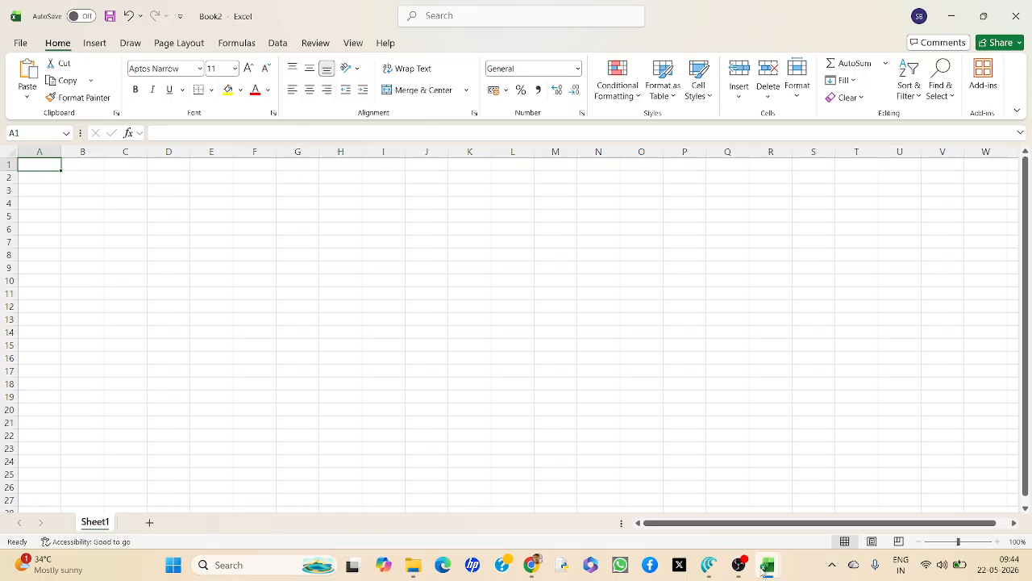
mouse_move(768, 567)
left_click(680, 458)
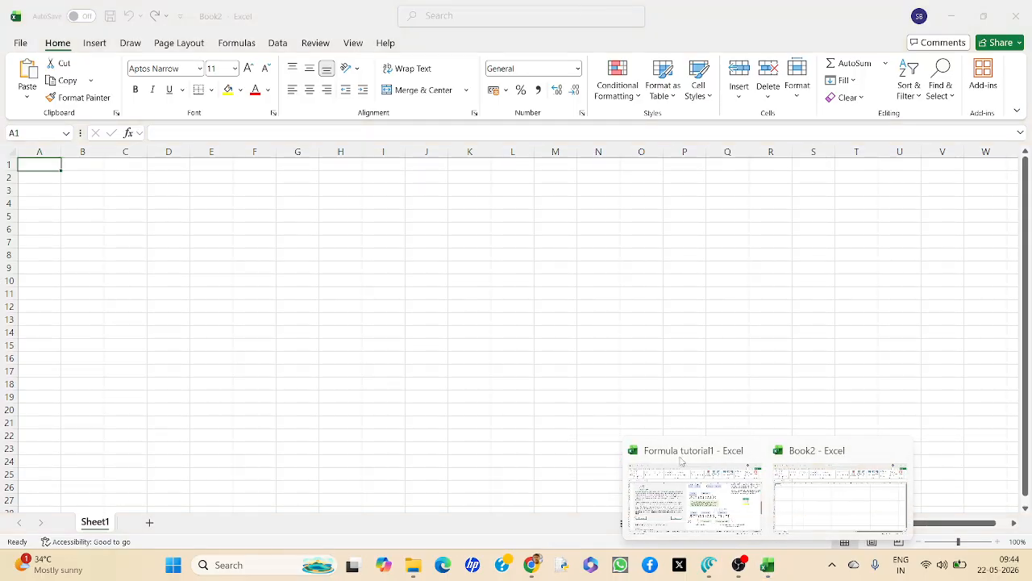
left_click(206, 256)
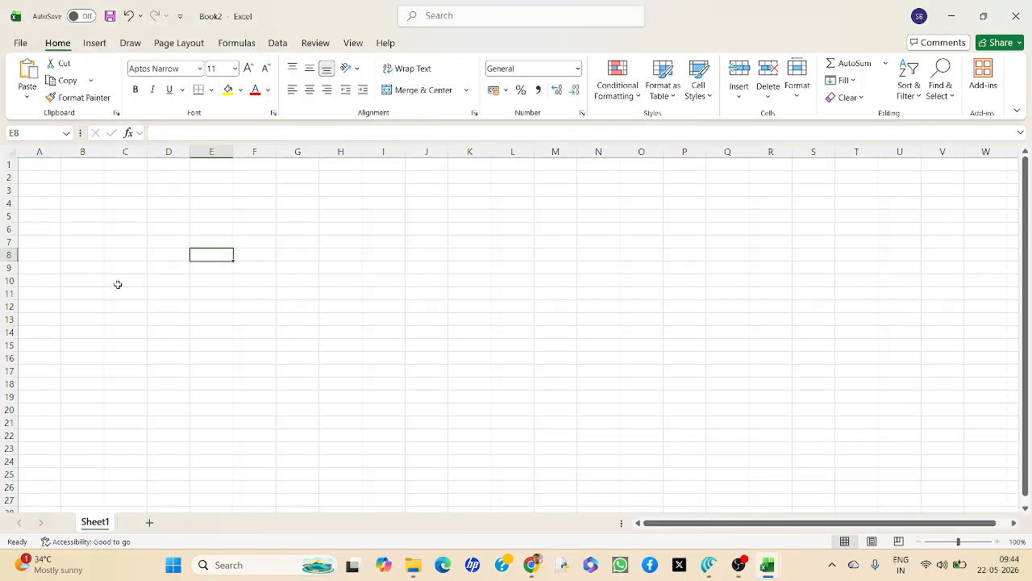
Enter the numbers 35, 56, 54, 52, 86, 96, 75 and 85 down column B, from B2 to B9.
scroll(125, 292, "up", 3, "ctrl")
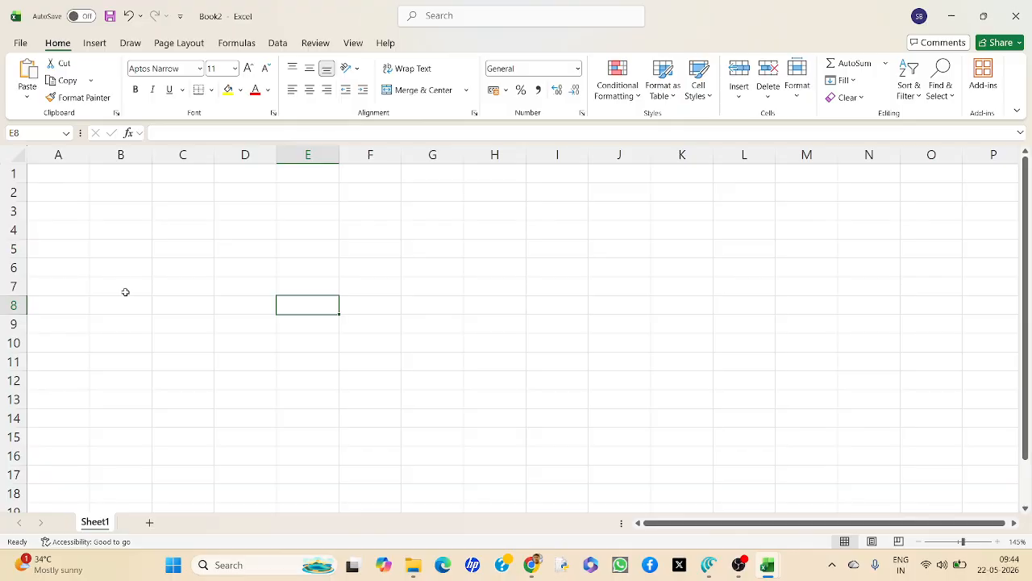
scroll(125, 292, "up", 1, "ctrl")
left_click(148, 197)
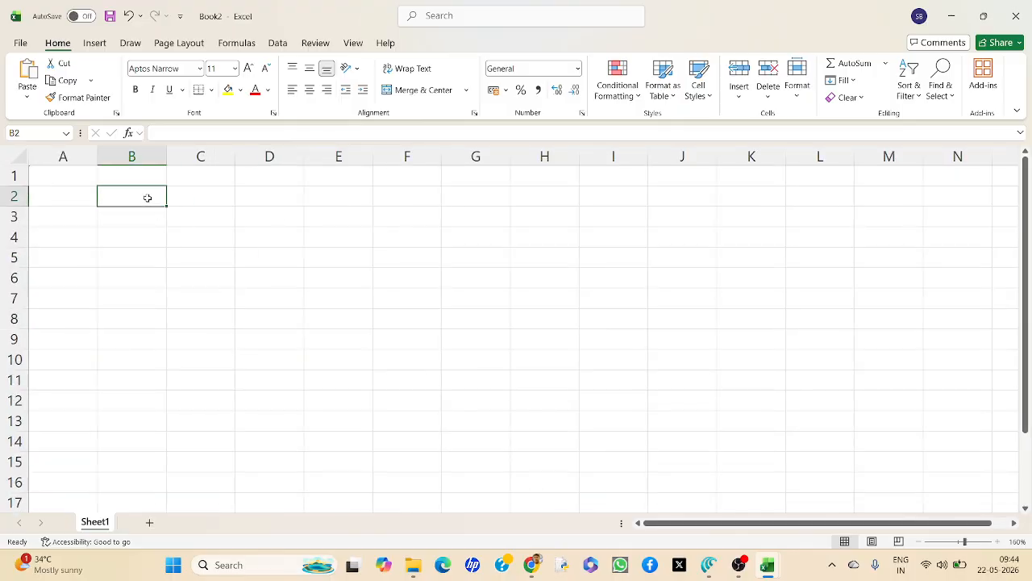
type("35")
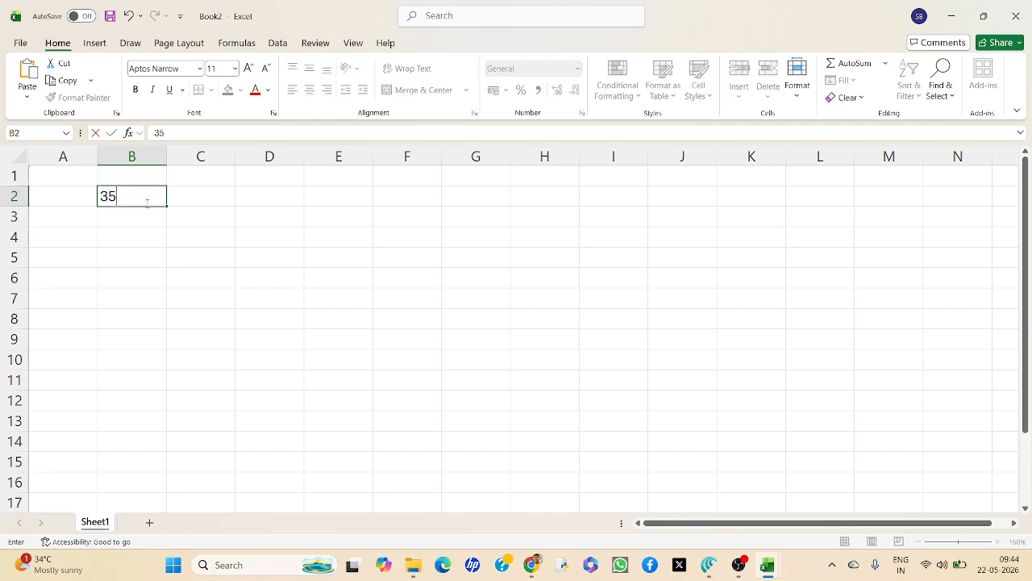
key("Return")
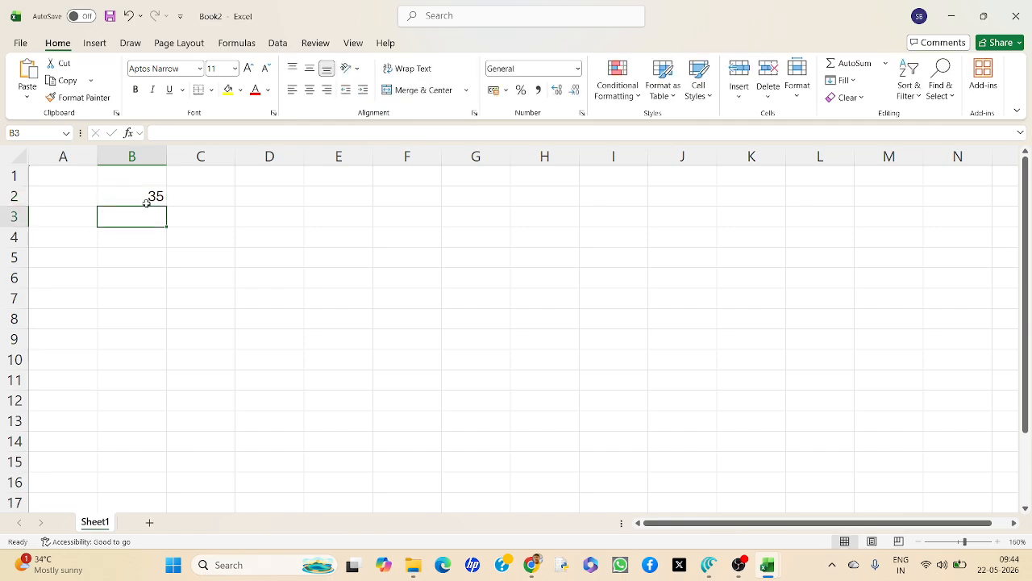
type("56")
key("Return")
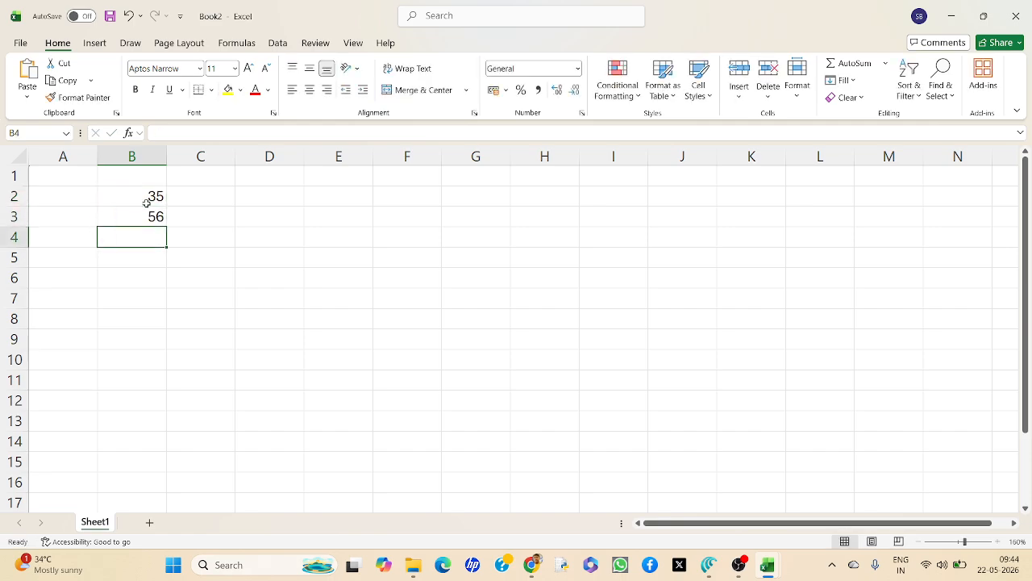
key("Up")
key("Down")
type("56")
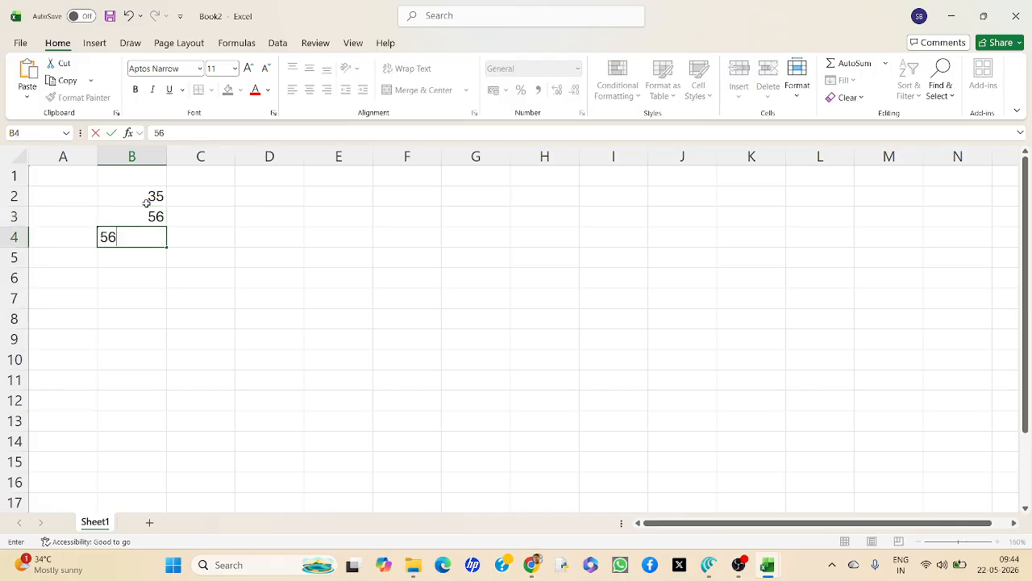
key("BackSpace")
type("4")
key("Return")
type("52")
key("Return")
type("86")
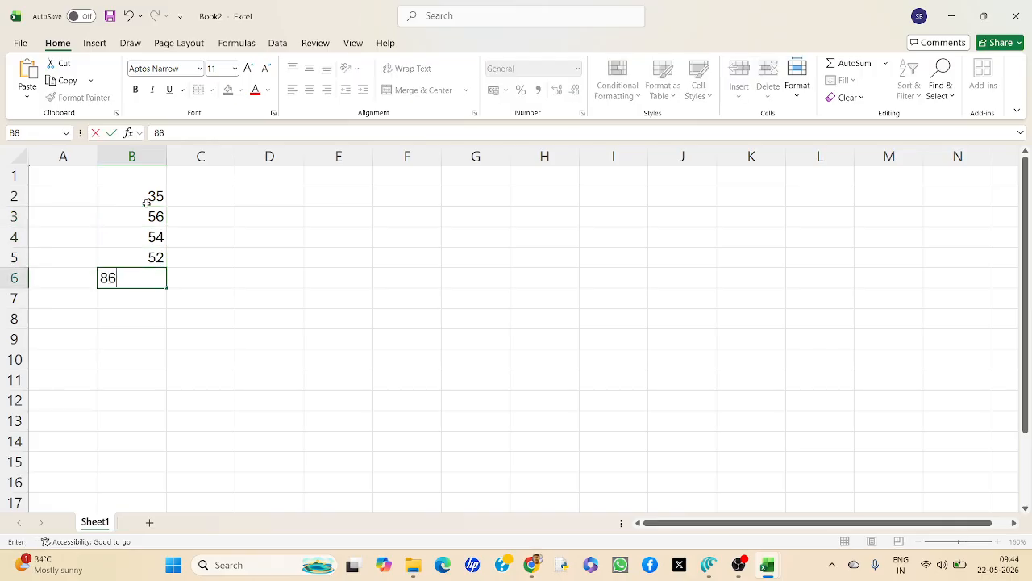
key("Return")
type("96")
key("Return")
type("75")
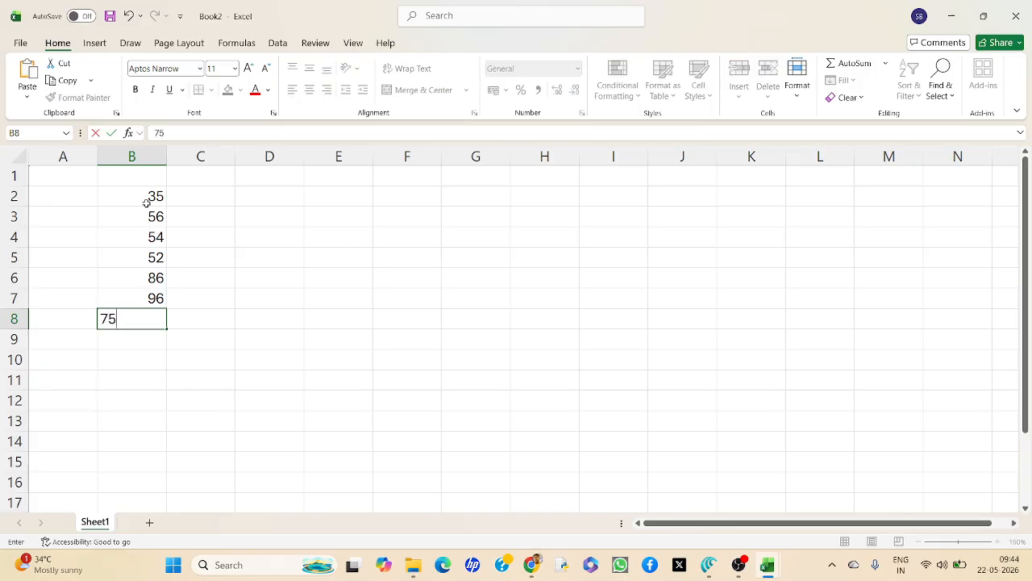
key("Return")
type("85")
key("Return")
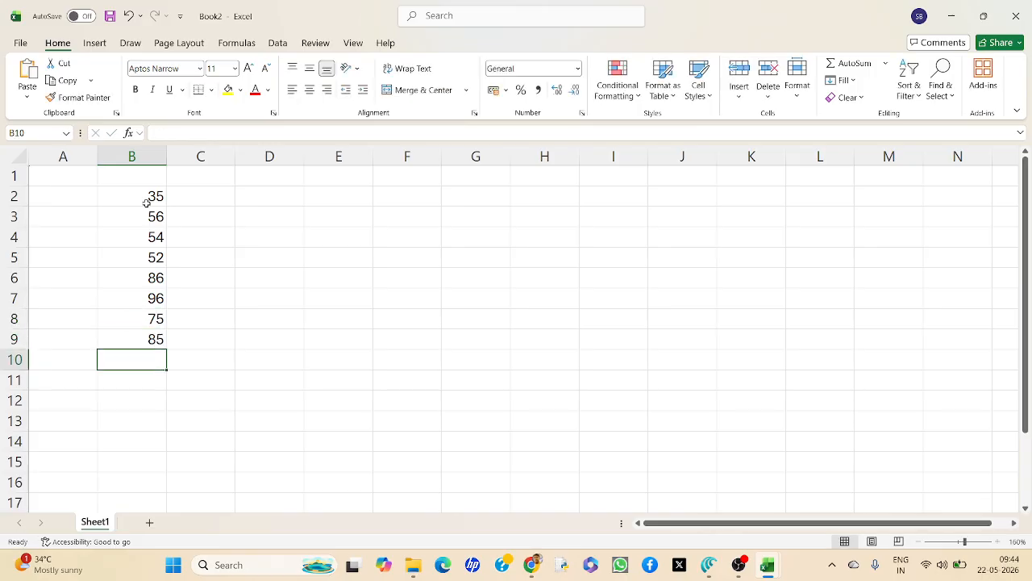
Total the numbers in B2:B9 with a SUM formula in cell D2, and review the formula.
left_click(140, 192)
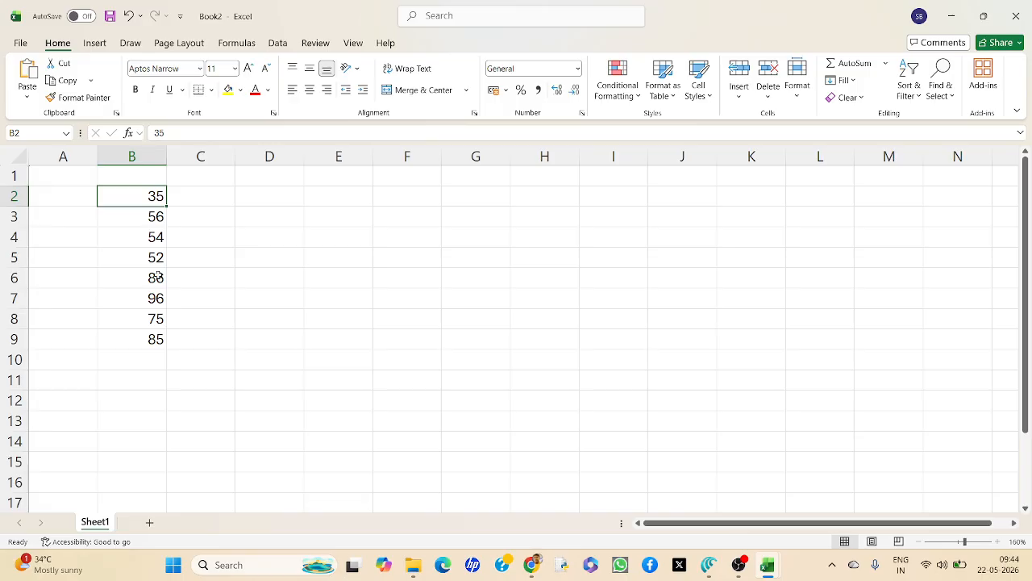
left_click(137, 339)
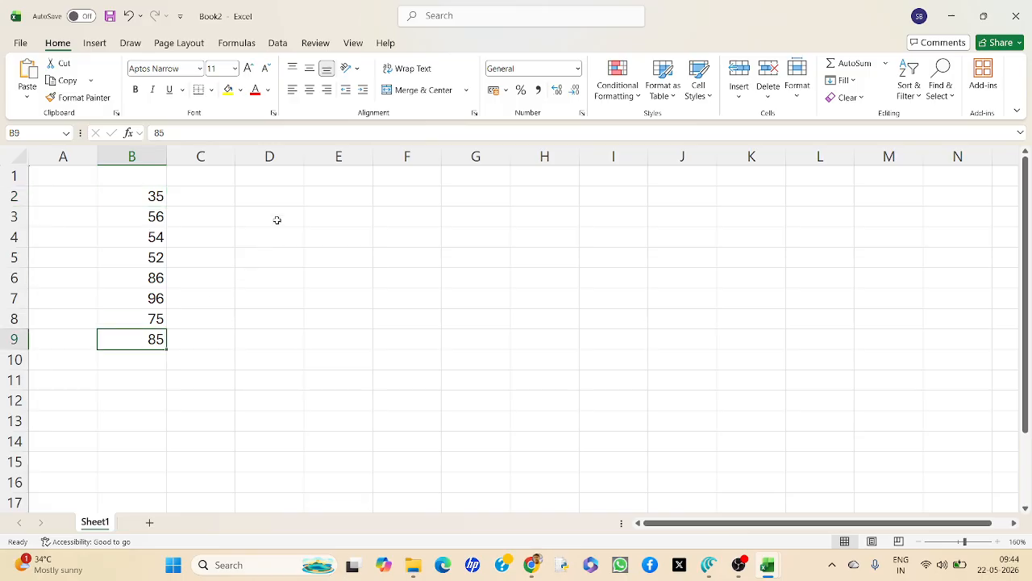
left_click(280, 196)
type("=")
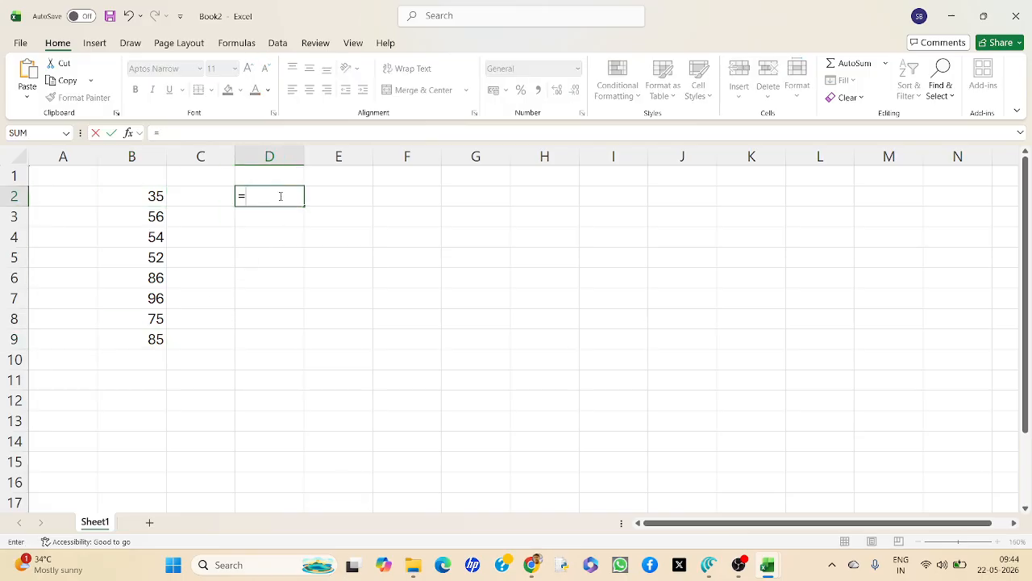
type("Sujm")
key("BackSpace")
key("BackSpace")
key("BackSpace")
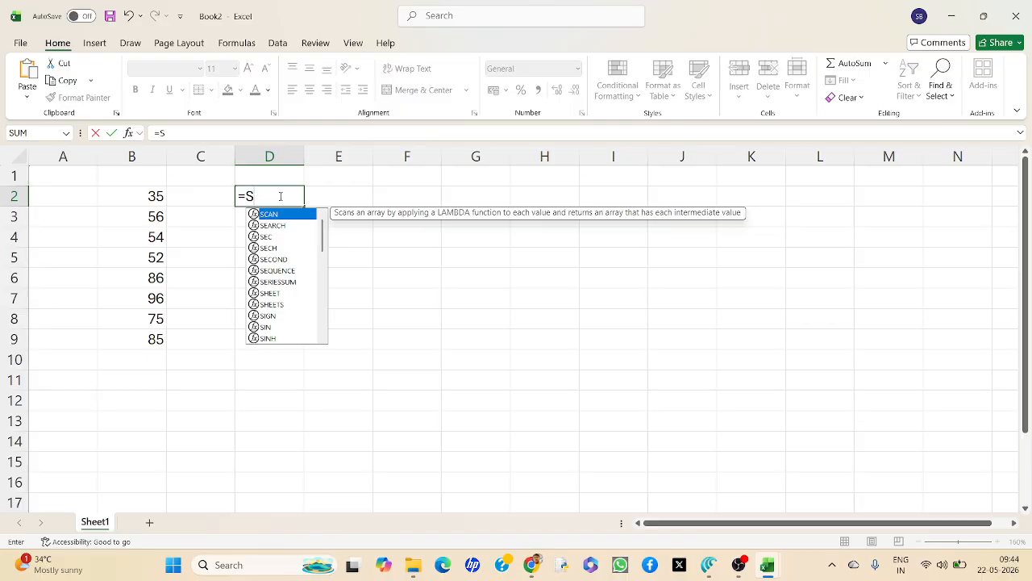
type("UM(")
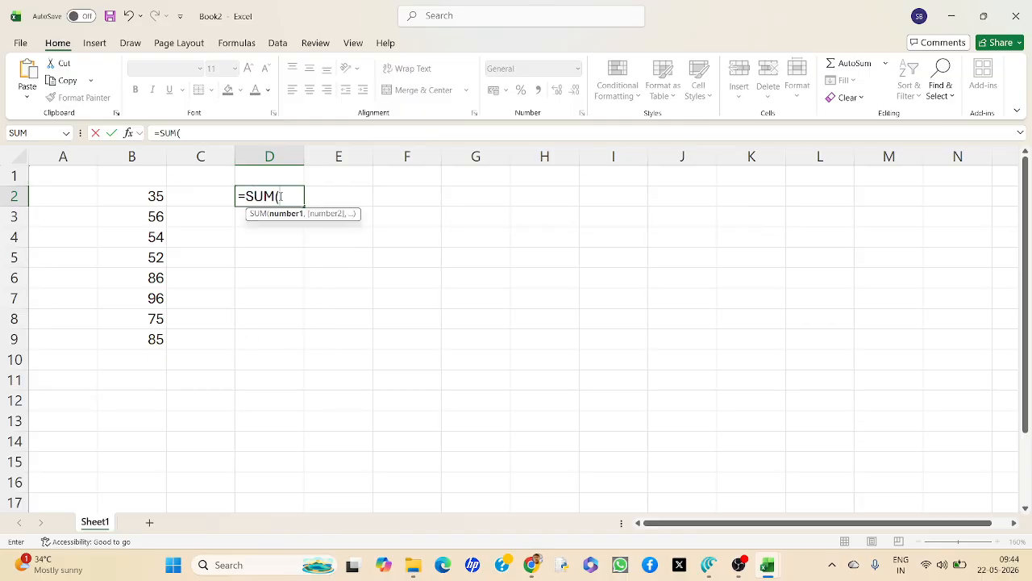
left_click(142, 192)
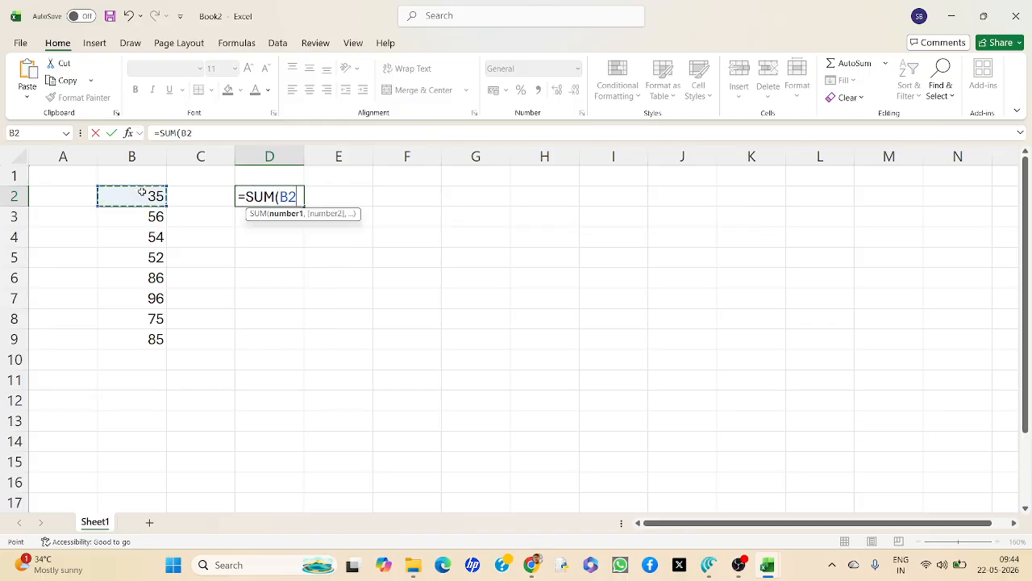
key("F8")
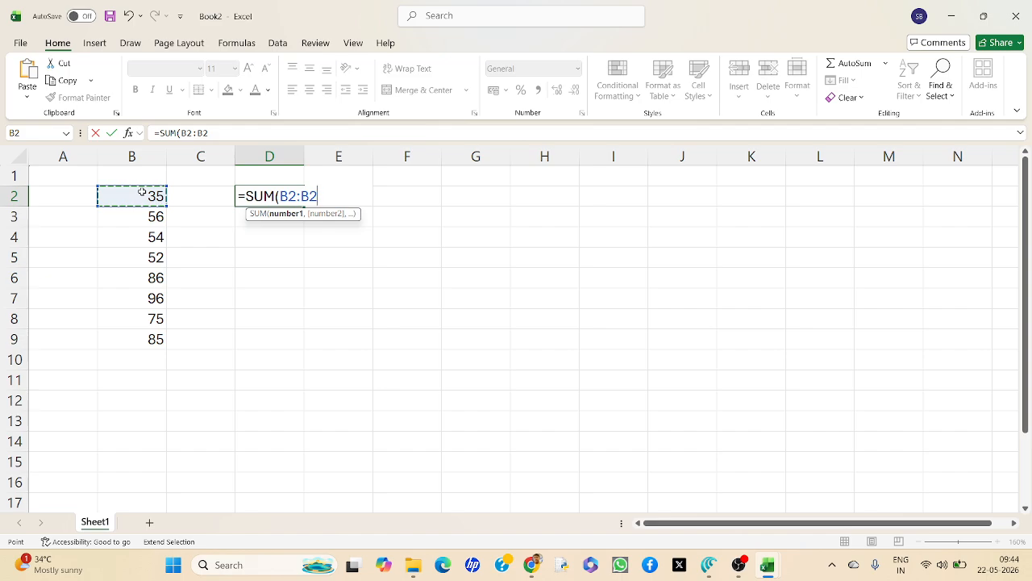
left_click(135, 340)
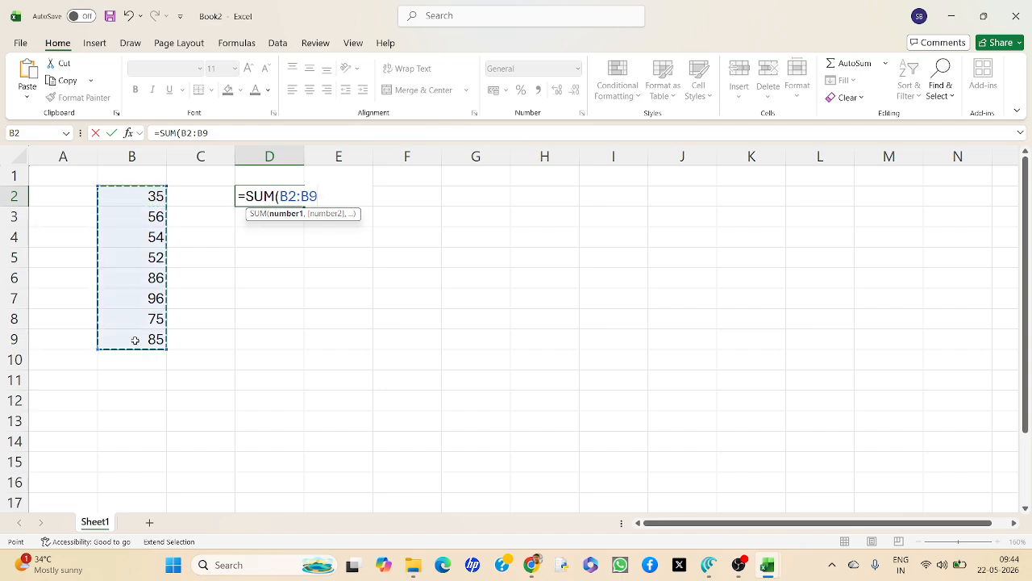
type(")")
key("Return")
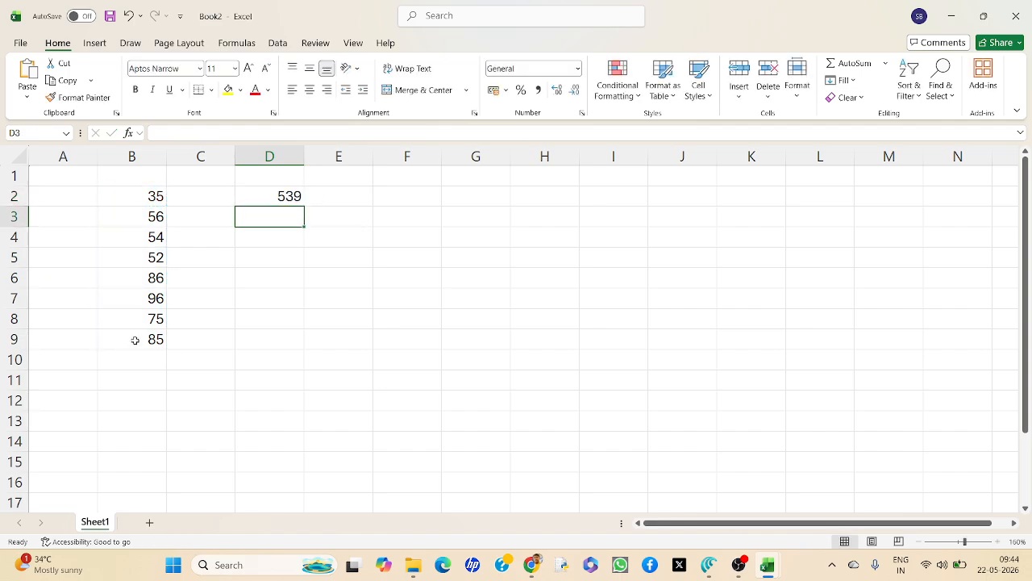
left_click(281, 197)
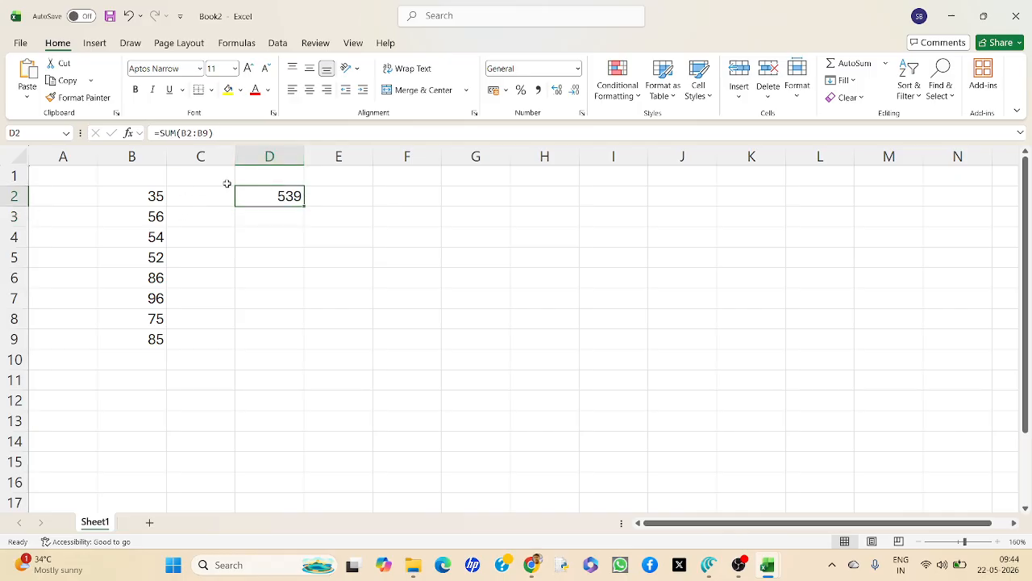
Enter the numbers 53, 65, 45, 25, 65, 69, 57 and 58 down column A, from A2 to A9.
left_click(82, 200)
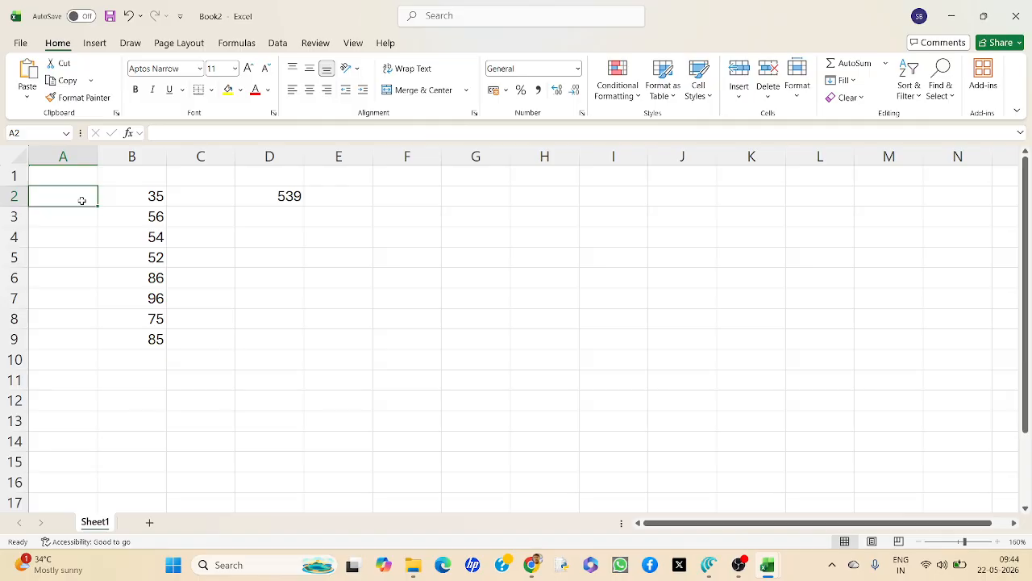
type("53")
key("Return")
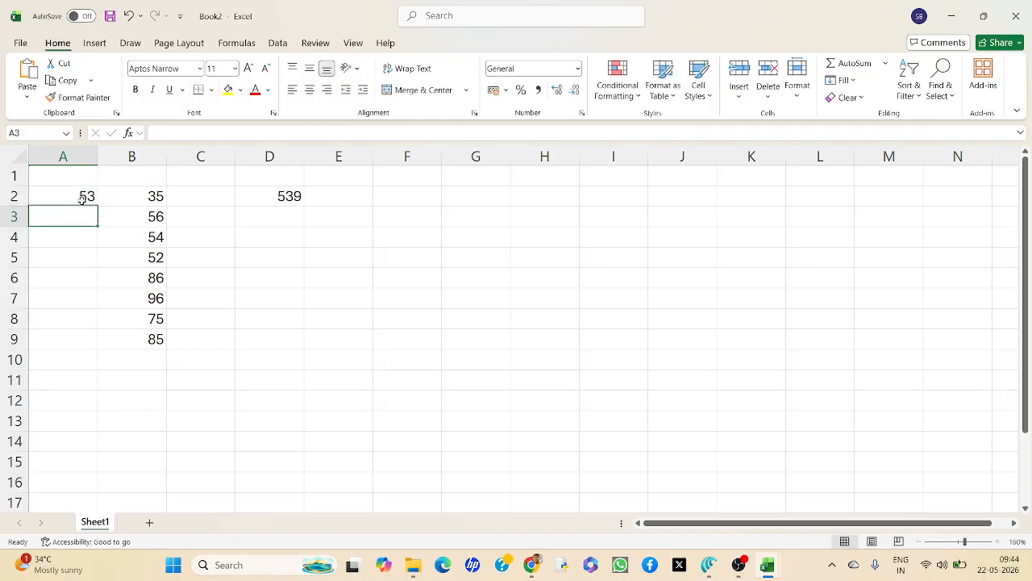
type("65")
key("Return")
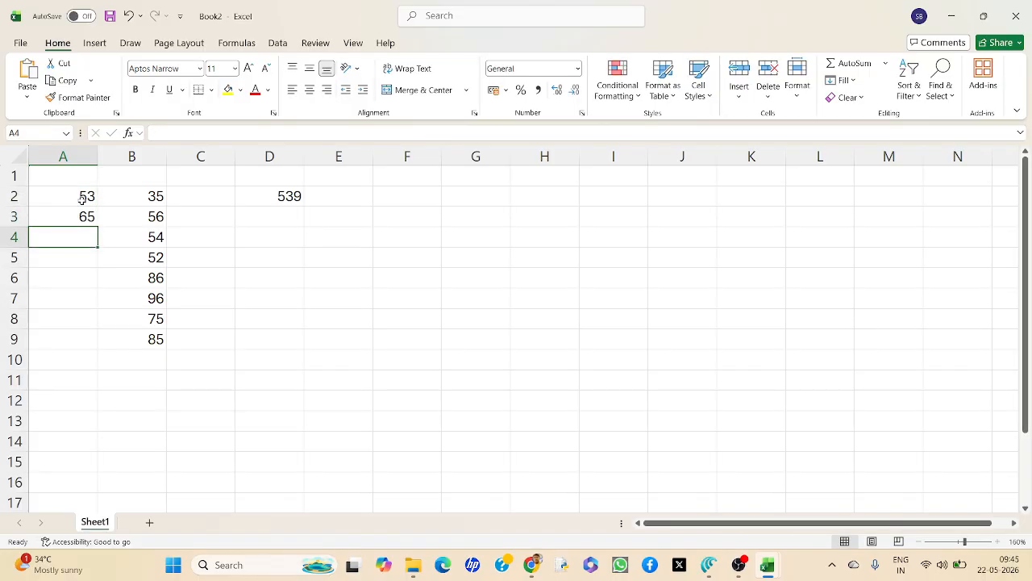
type("45")
key("Return")
type("25")
key("Return")
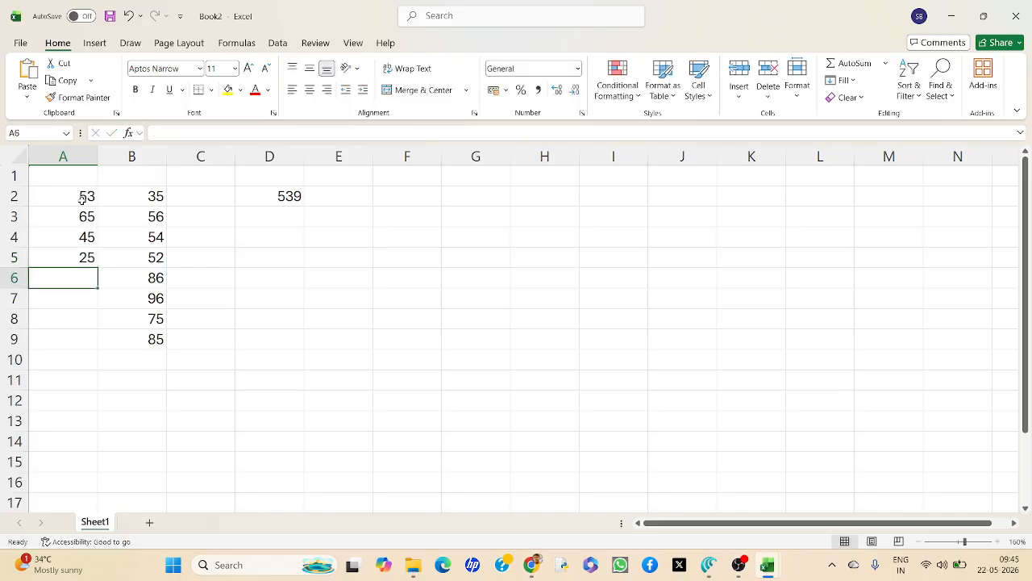
type("65")
key("Return")
type("69")
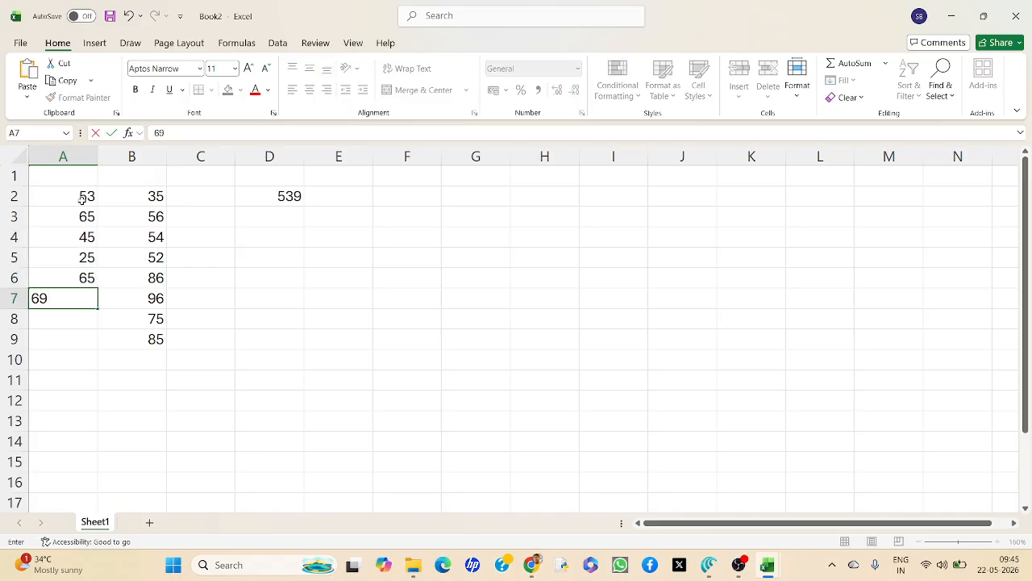
key("Return")
type("57")
key("Return")
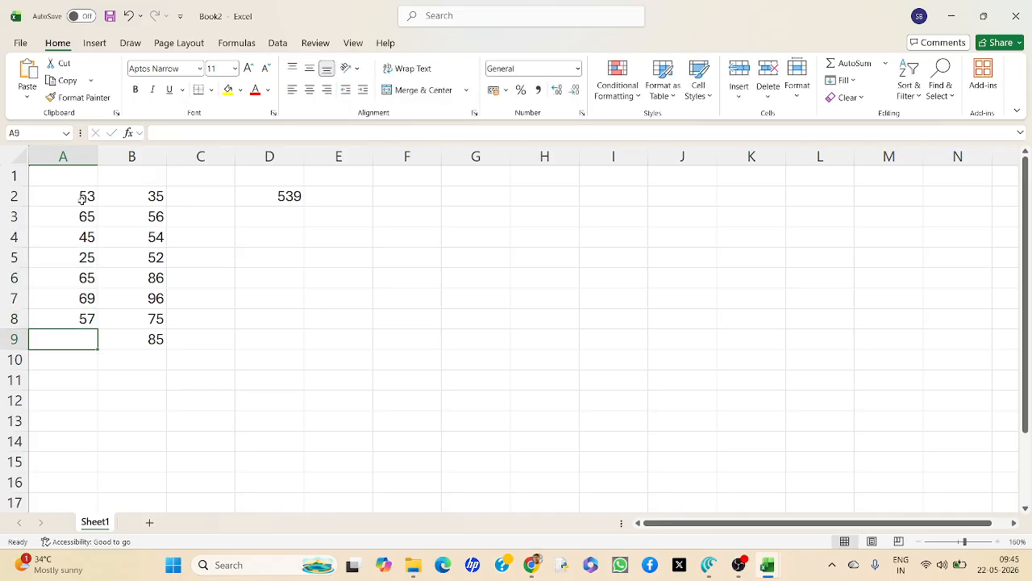
type("58")
key("Return")
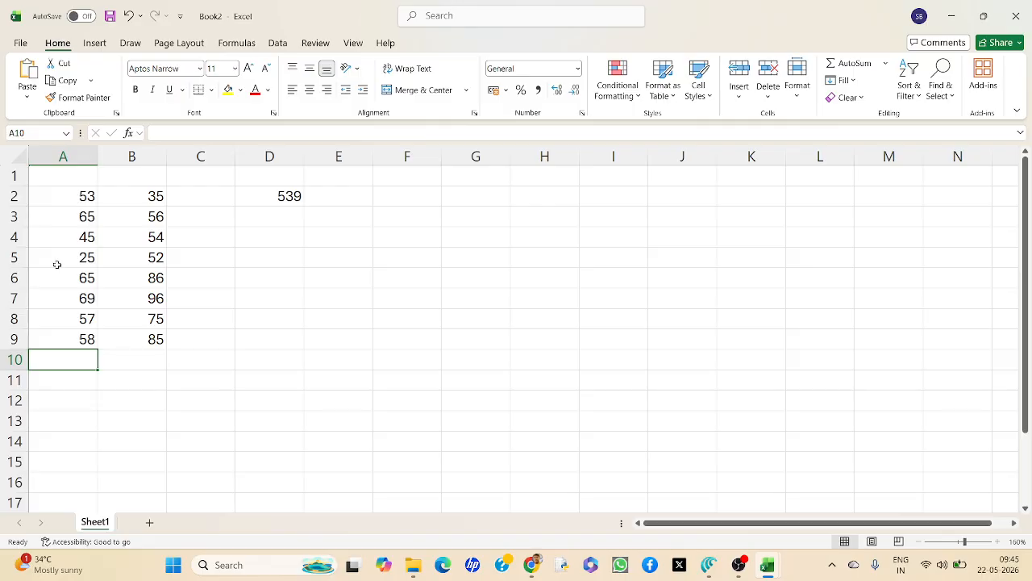
Add A2:B9 as a second range to the SUM formula in D2, after B2:B9.
left_click(288, 195)
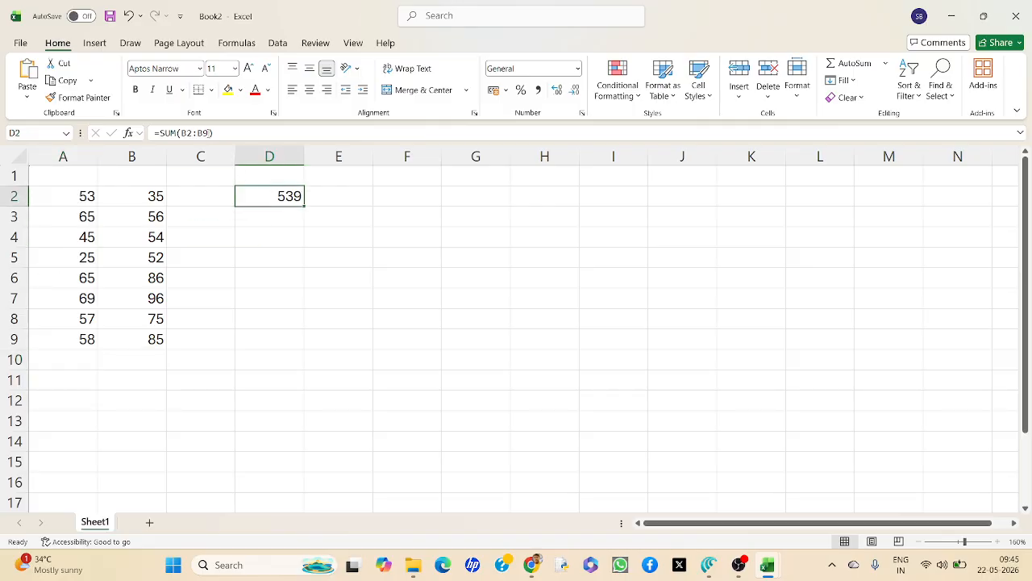
left_click(222, 131)
type(",")
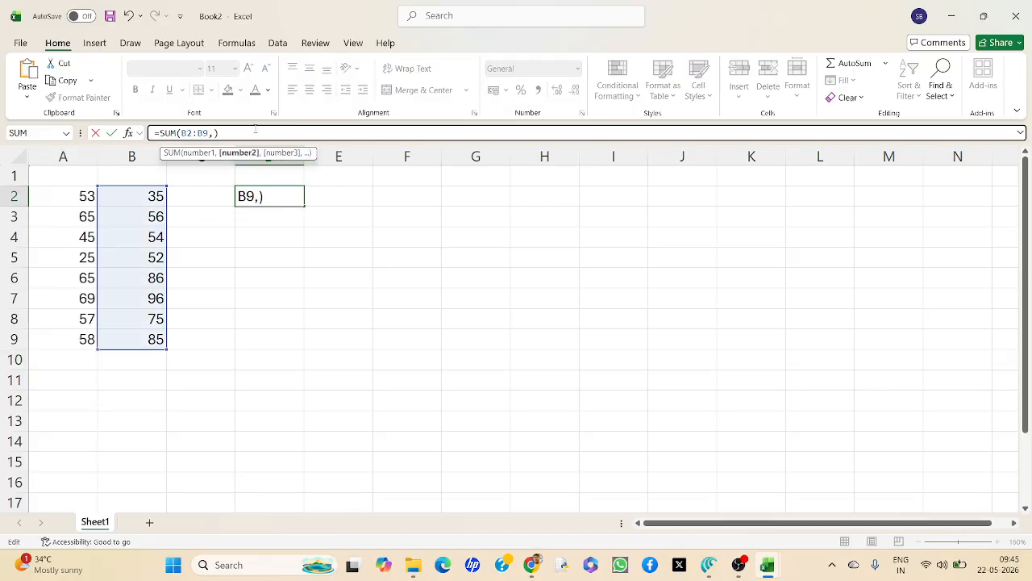
left_click(81, 197)
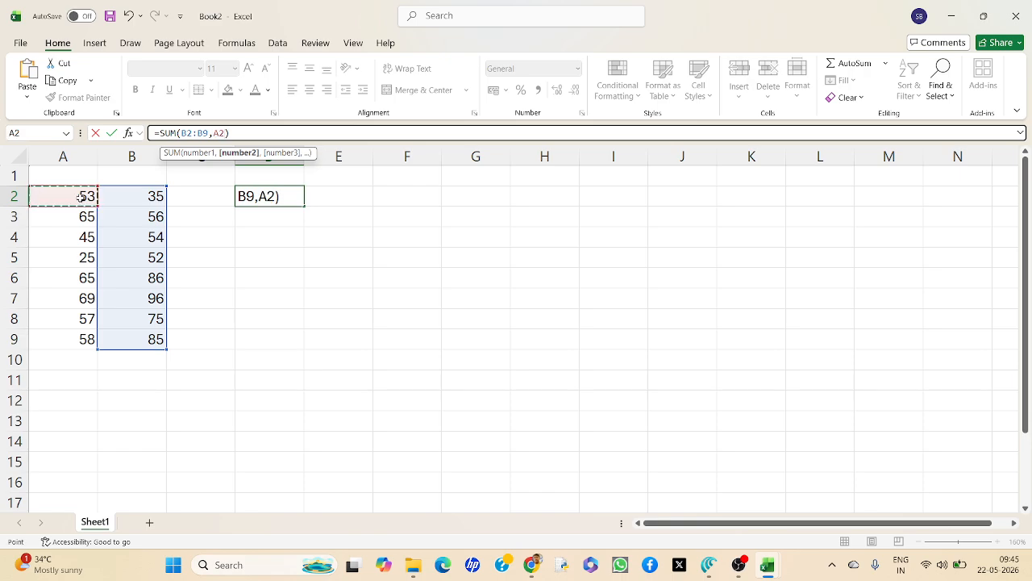
key("F8")
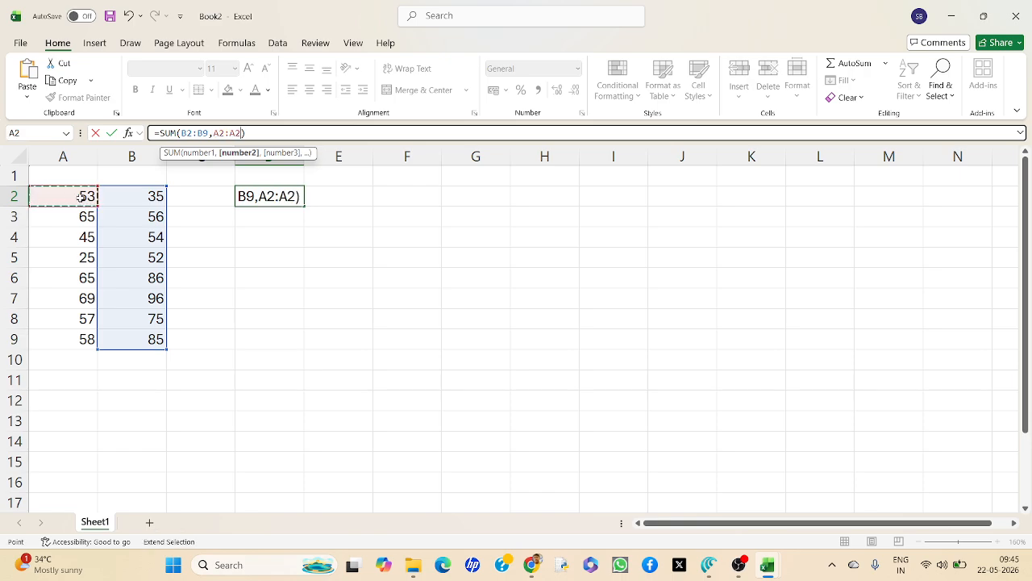
left_click(58, 341)
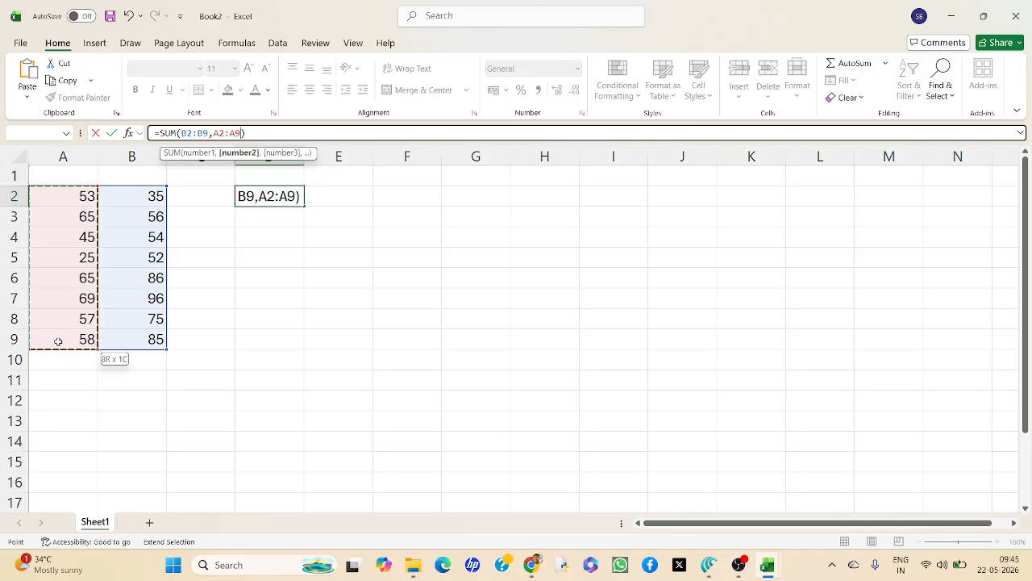
key("Right")
key("Right")
key("Right")
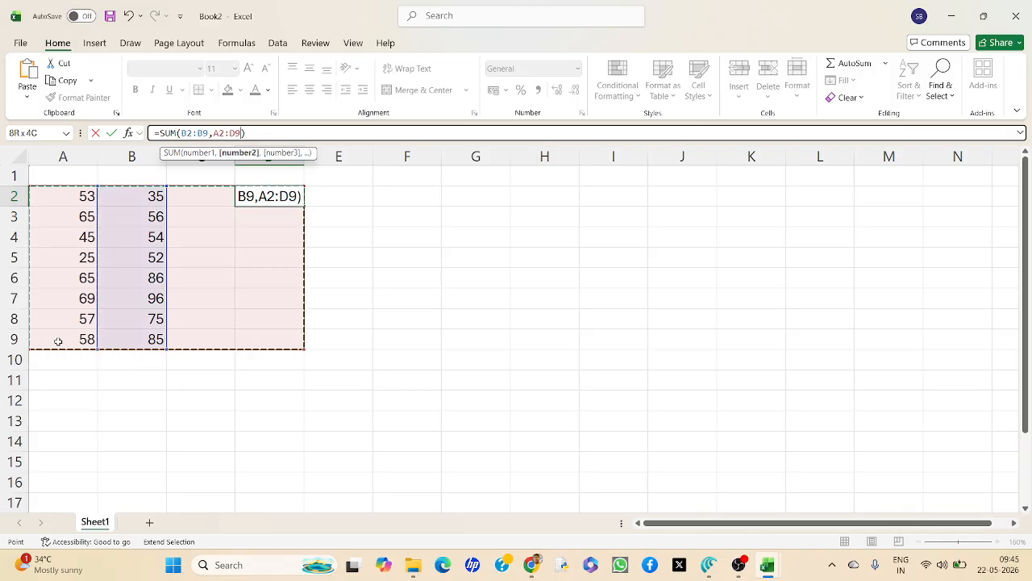
key("Left")
key("Left")
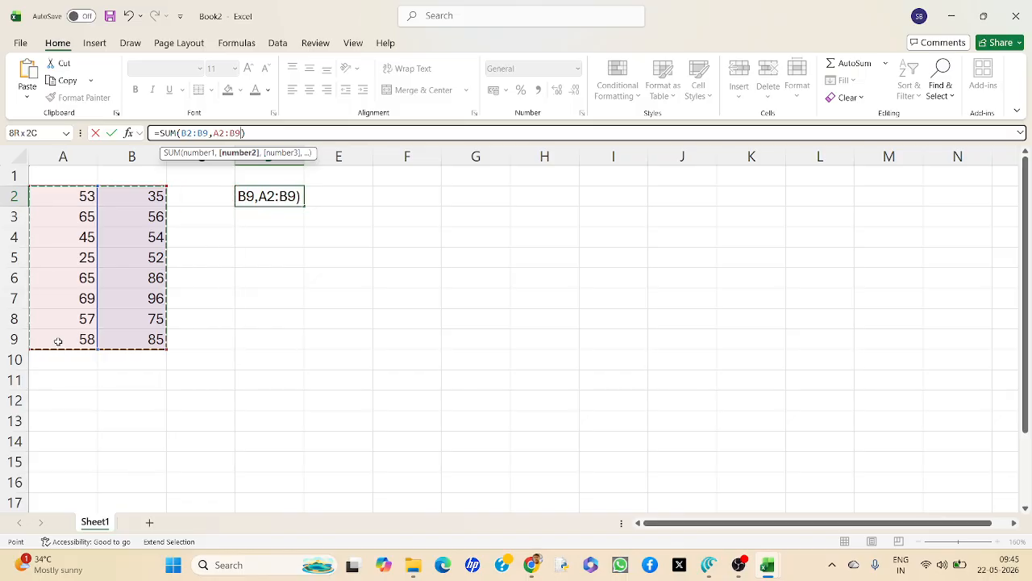
key("Return")
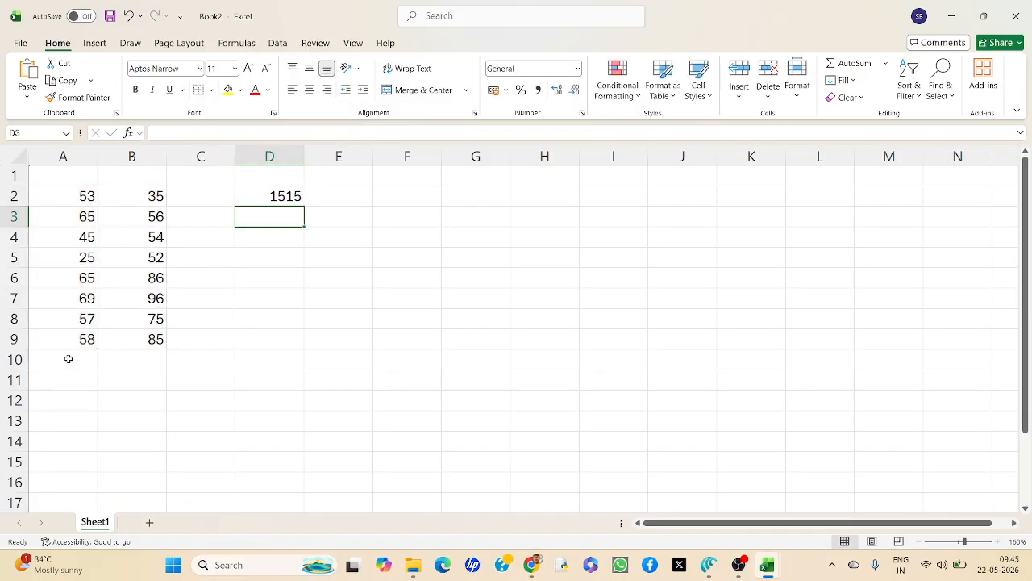
Correct the second range of the SUM formula in D2 to A2:A9, and review the formula.
left_click(276, 196)
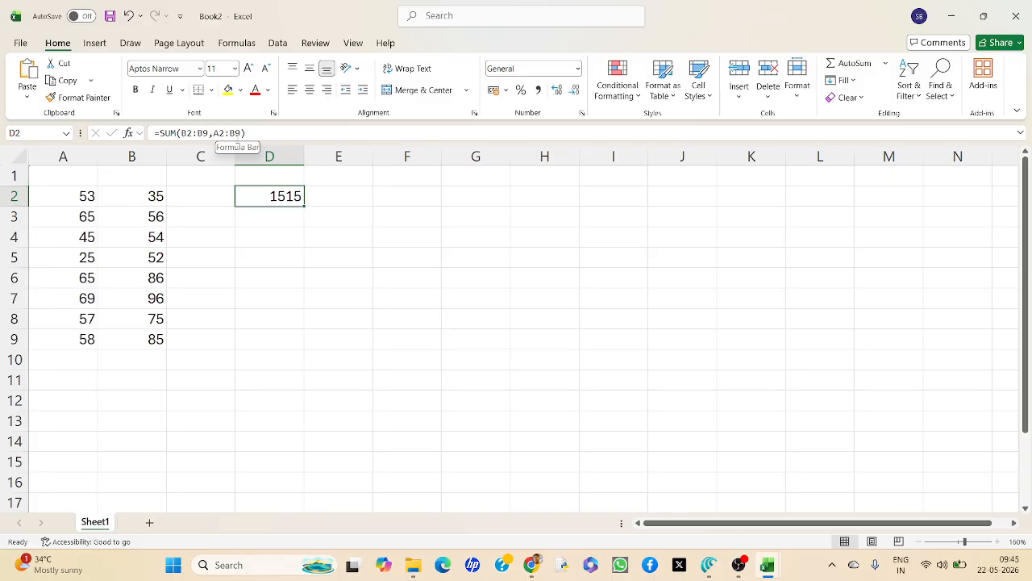
left_click(236, 134)
key("BackSpace")
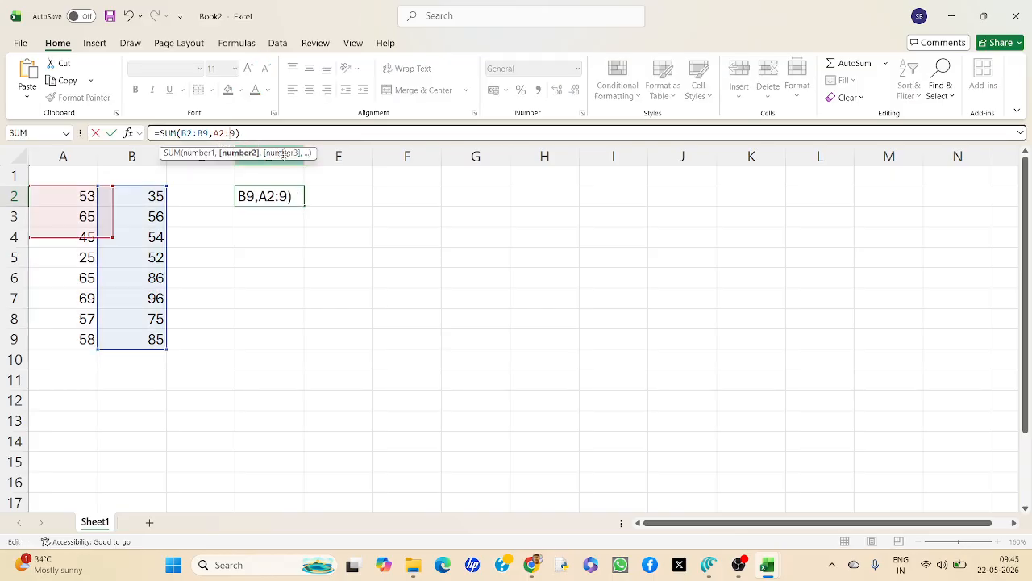
type("A")
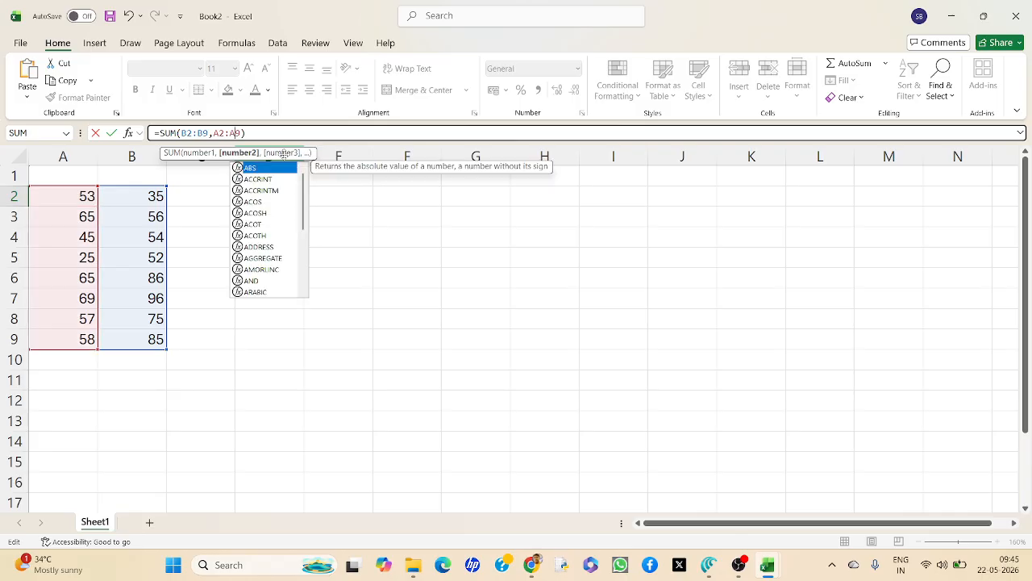
key("Return")
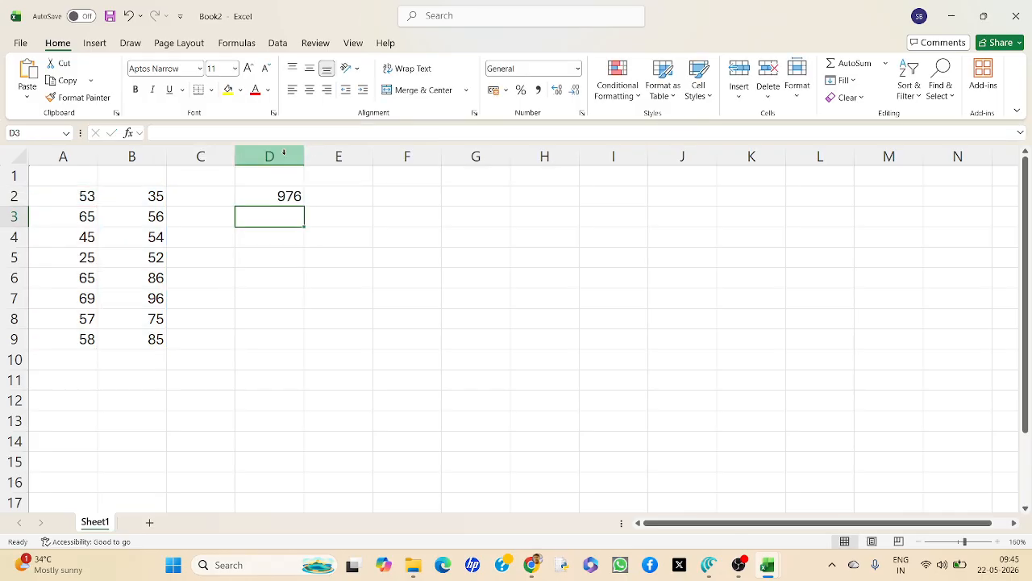
left_click(269, 195)
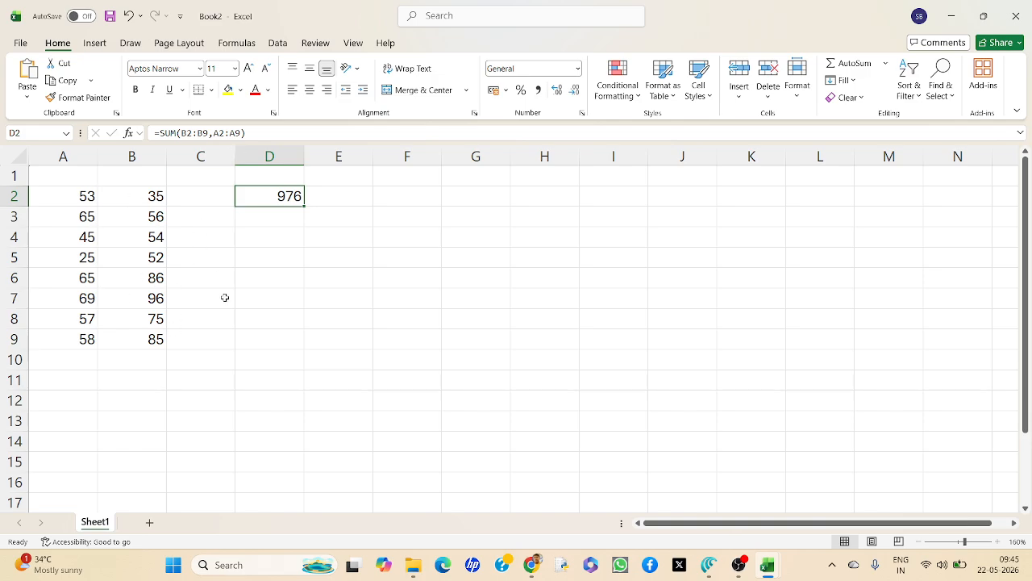
Switch to the Formula tutorial1 workbook, skim the rest of the Basics sheet and go on to the Introduction to Functions sheet.
left_click(764, 574)
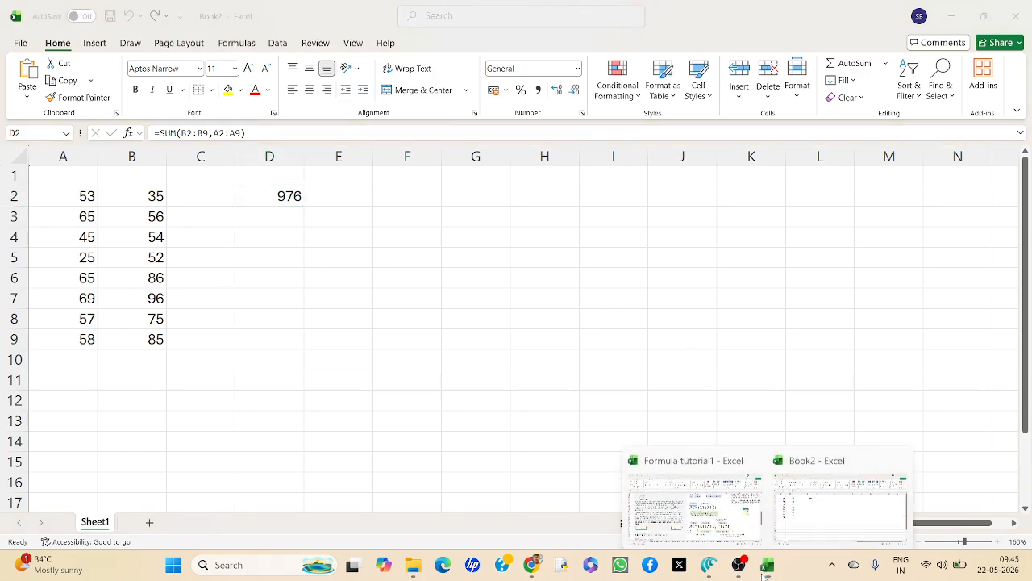
left_click(704, 504)
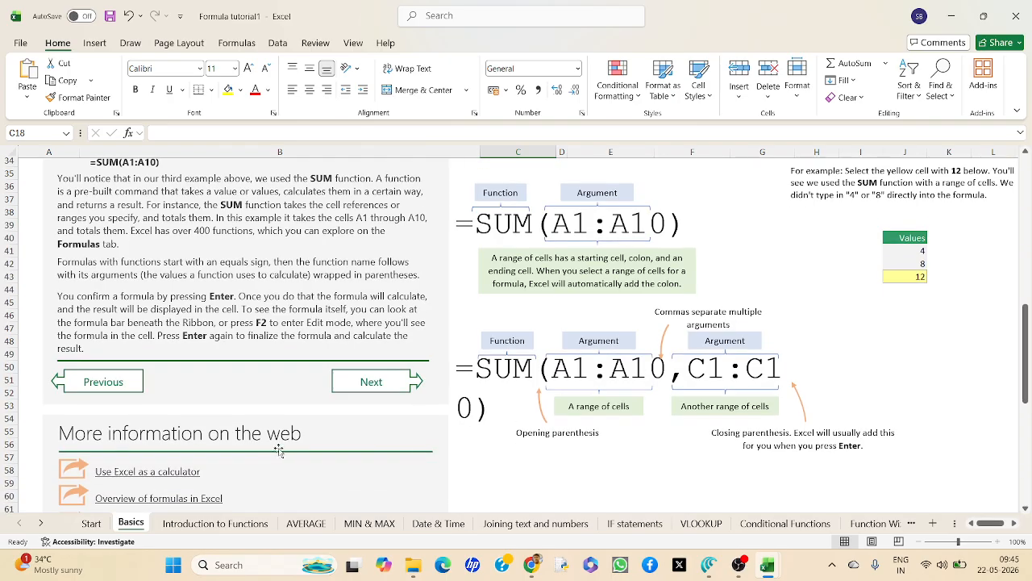
scroll(278, 451, "down", 1)
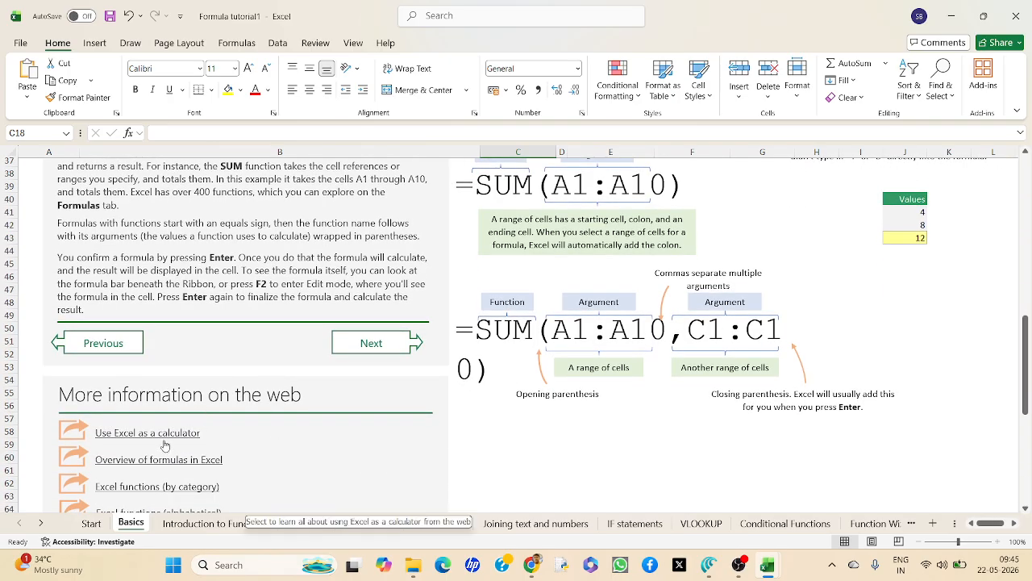
scroll(179, 450, "down", 1)
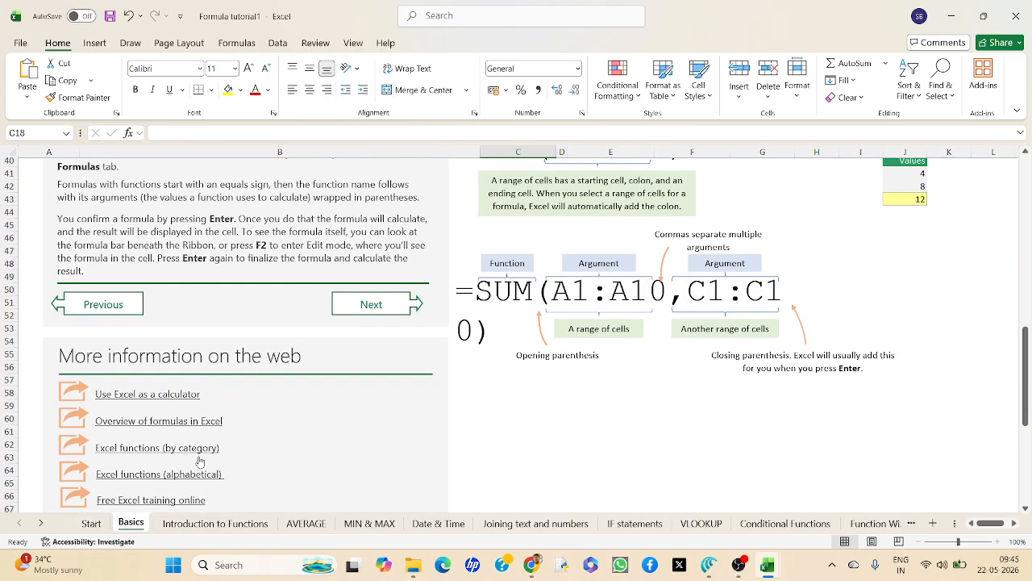
scroll(276, 449, "up", 5)
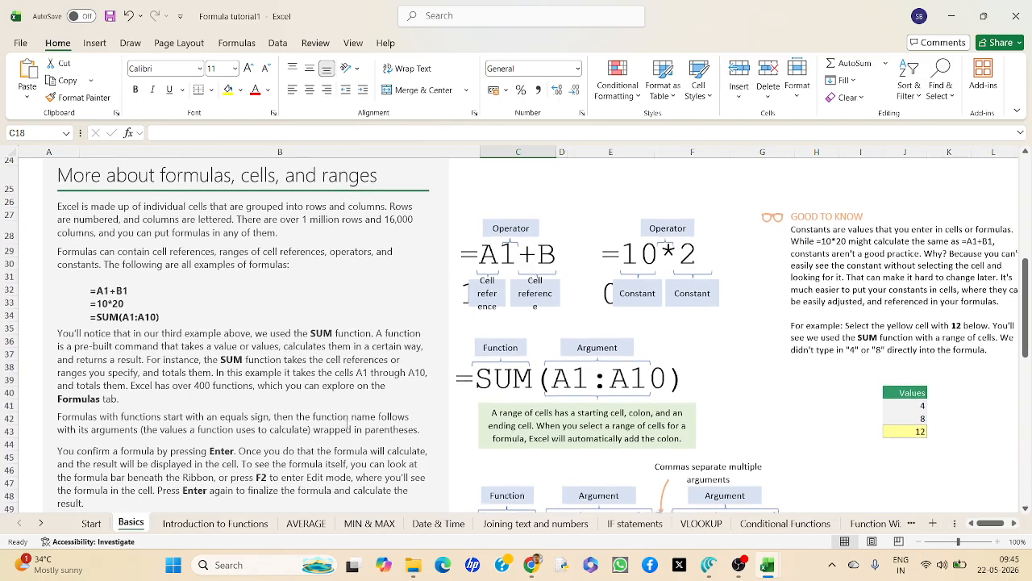
scroll(348, 423, "down", 2)
left_click(368, 422)
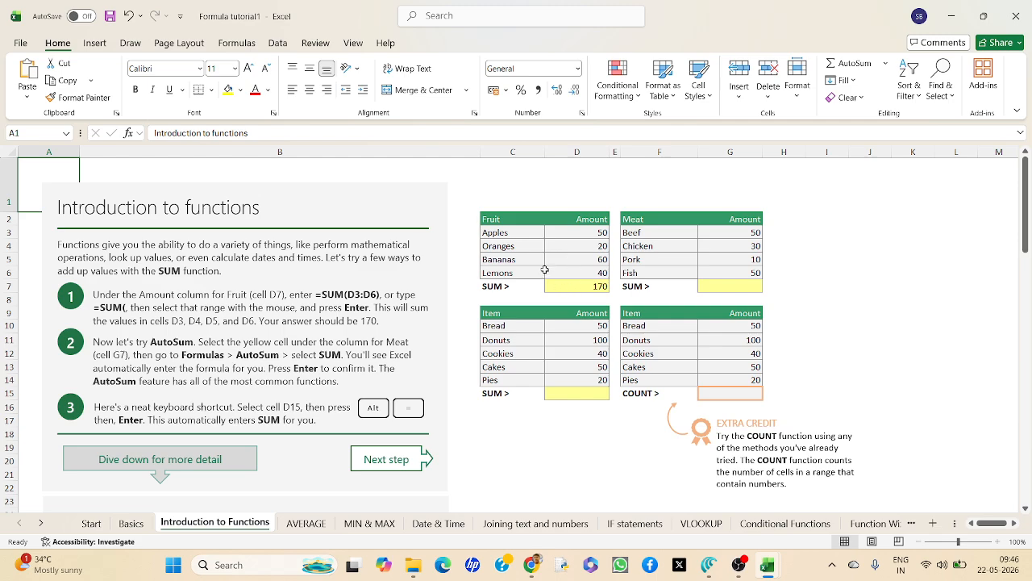
Look over the Fruit and Meat tables, selecting the Meat amounts in G3:G6.
left_click(718, 285)
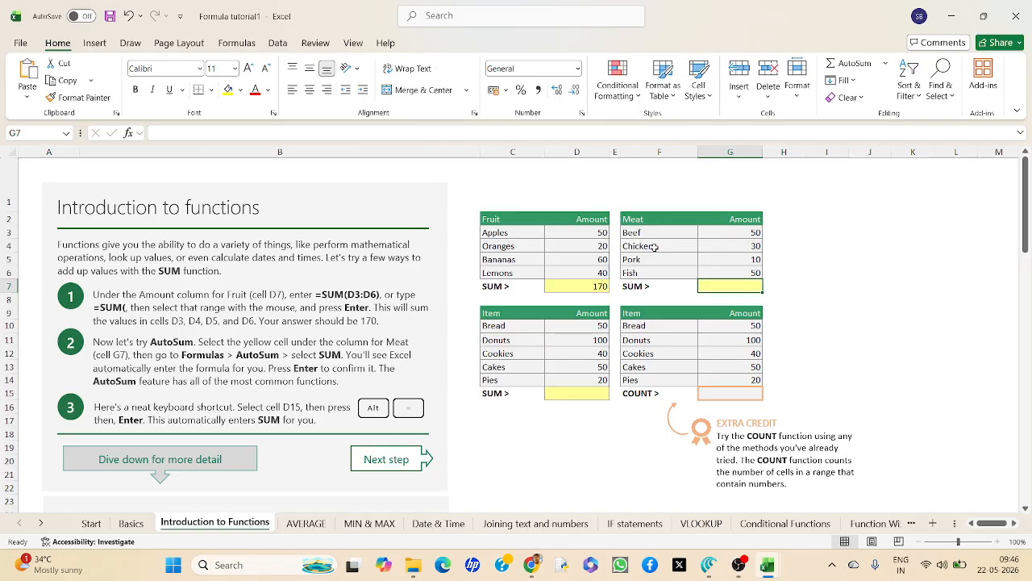
left_click(575, 233)
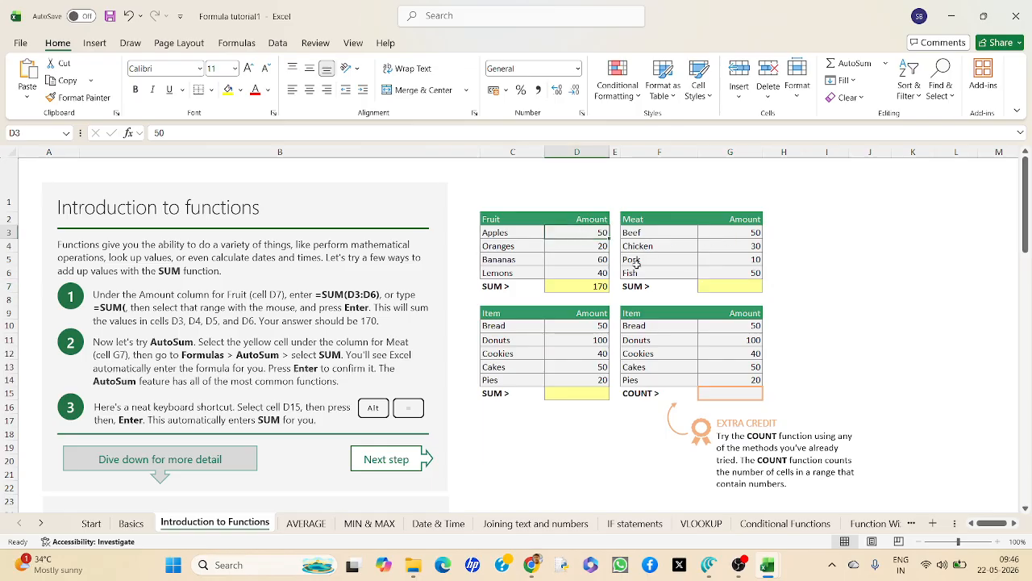
left_click(716, 288)
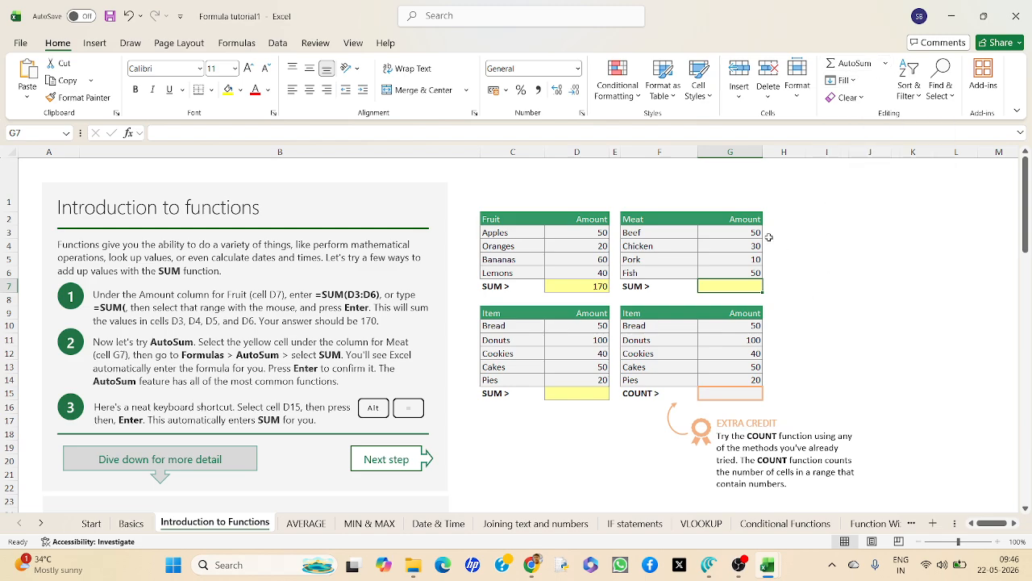
left_click_drag(723, 233, 724, 269)
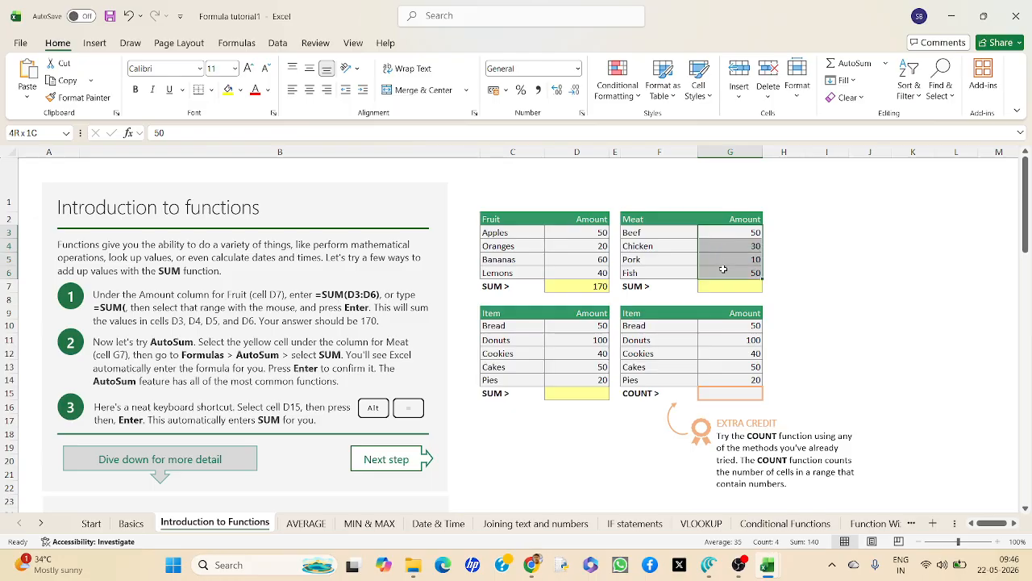
left_click_drag(724, 269, 723, 268)
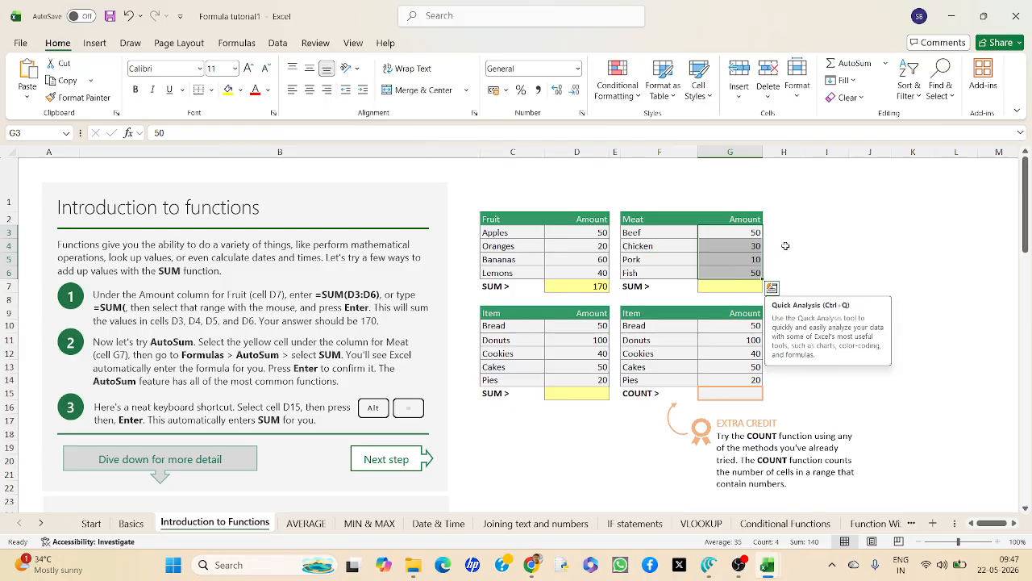
left_click(872, 219)
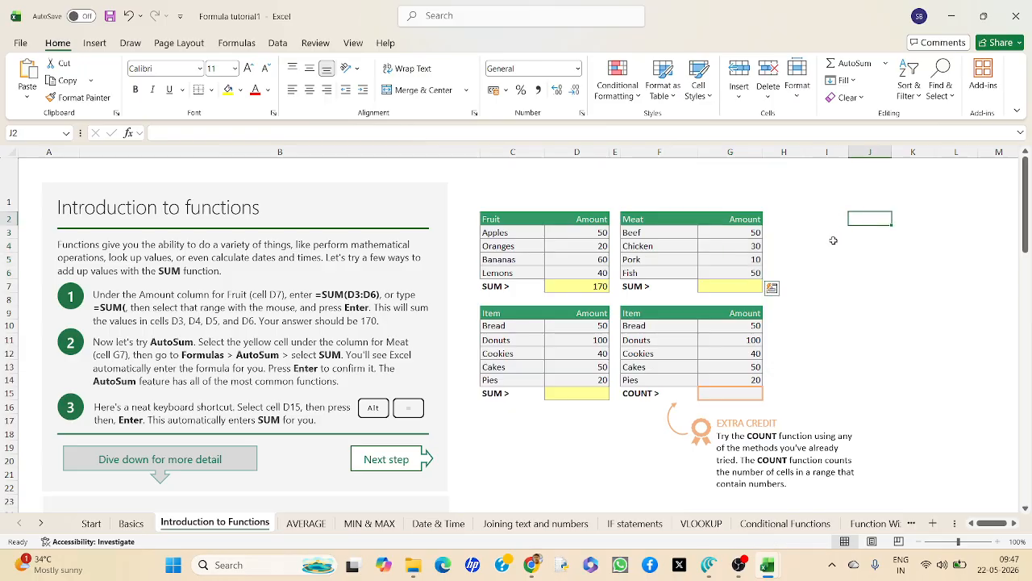
Total the Meat amounts G3:G6 in cell G7 with AutoSum, and review the resulting formula.
left_click(736, 297)
left_click(723, 284)
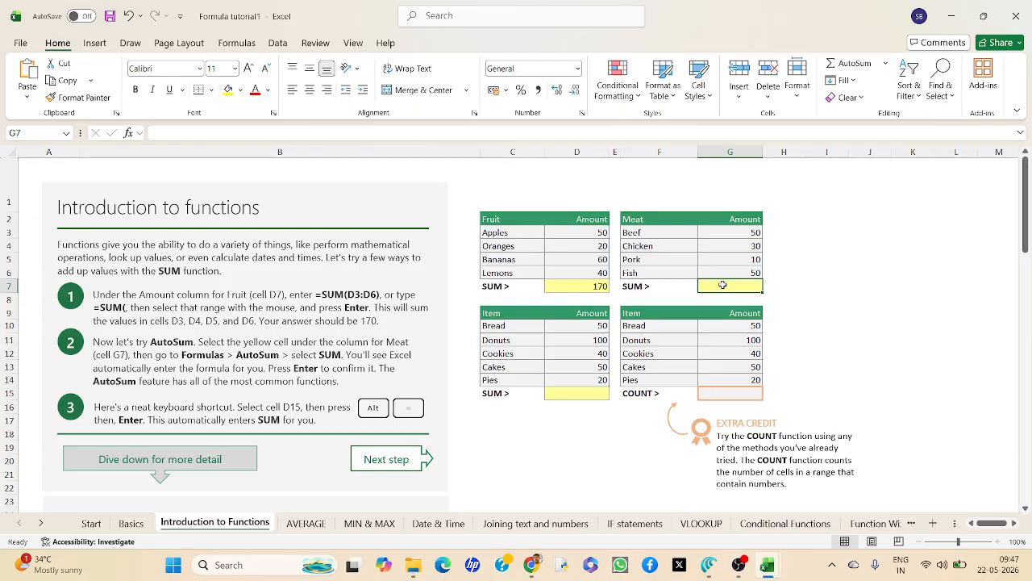
left_click(237, 43)
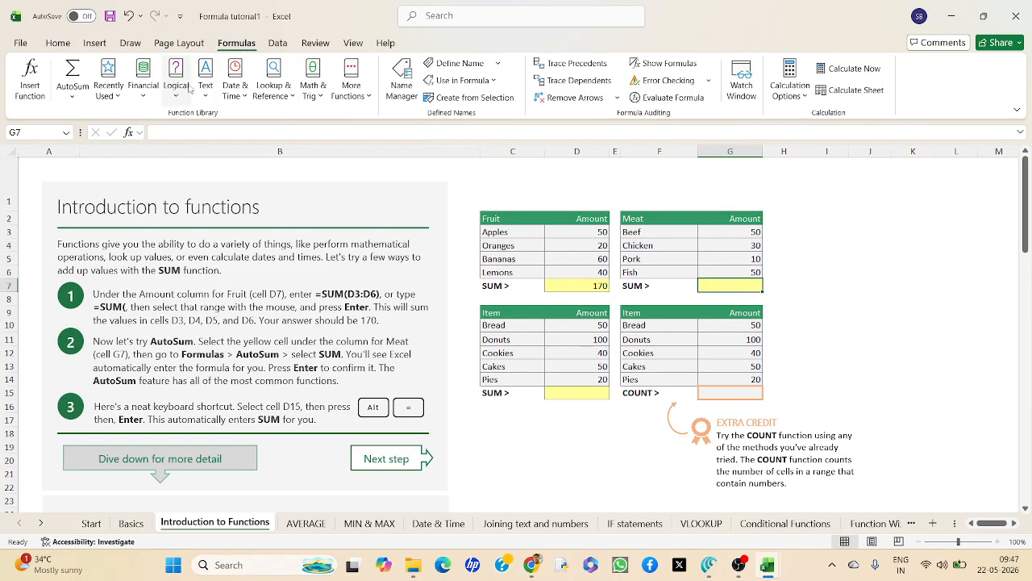
left_click(73, 73)
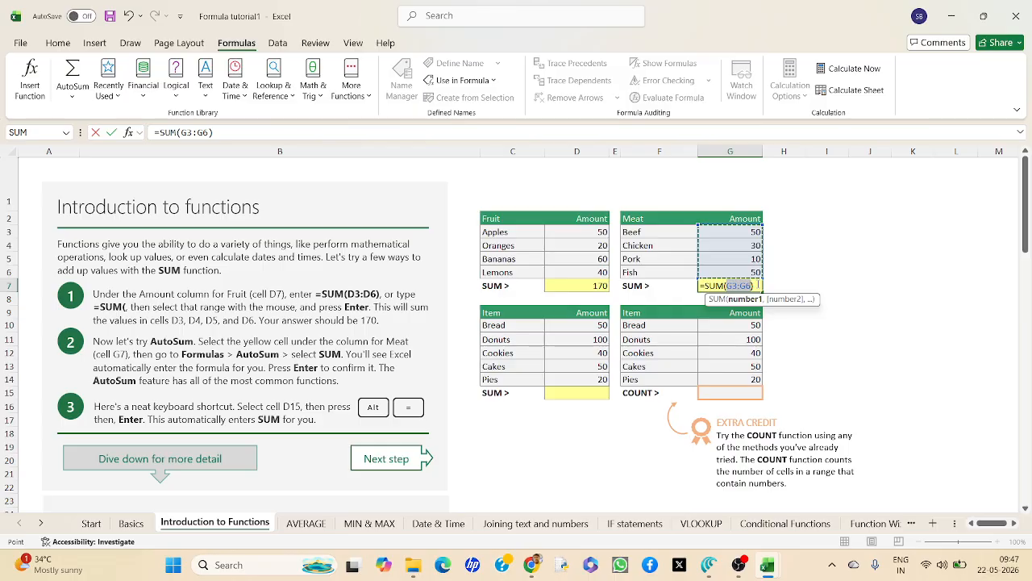
key("Return")
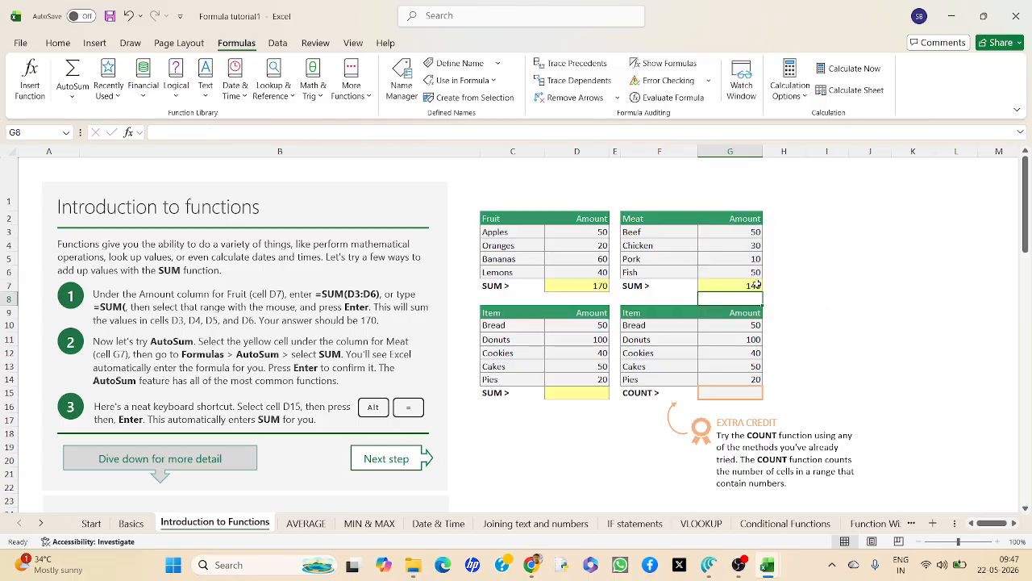
left_click(775, 290)
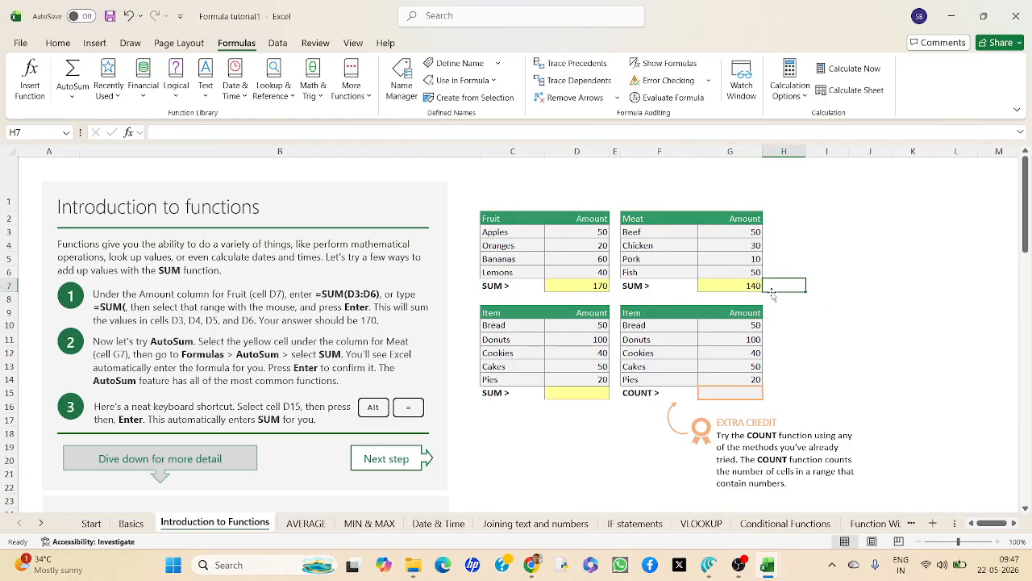
left_click(749, 287)
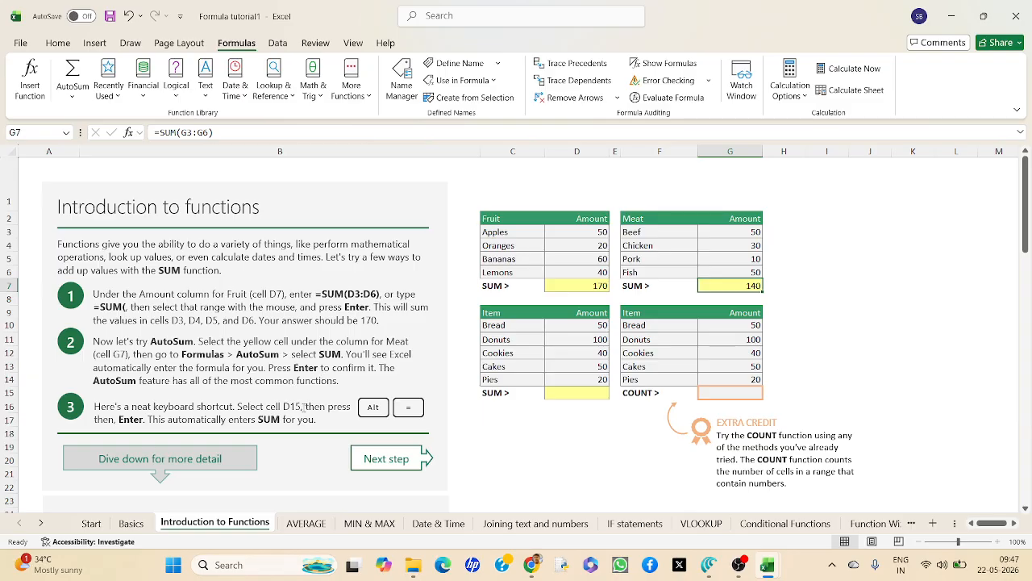
Total the Item amounts D10:D14 in cell D15 with an automatic SUM.
left_click(582, 392)
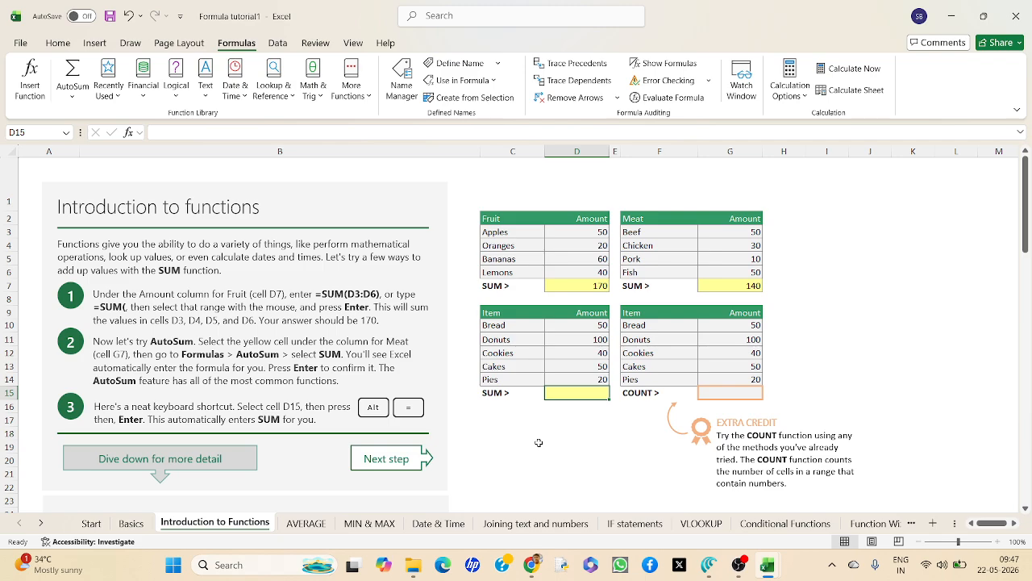
key("alt+equal")
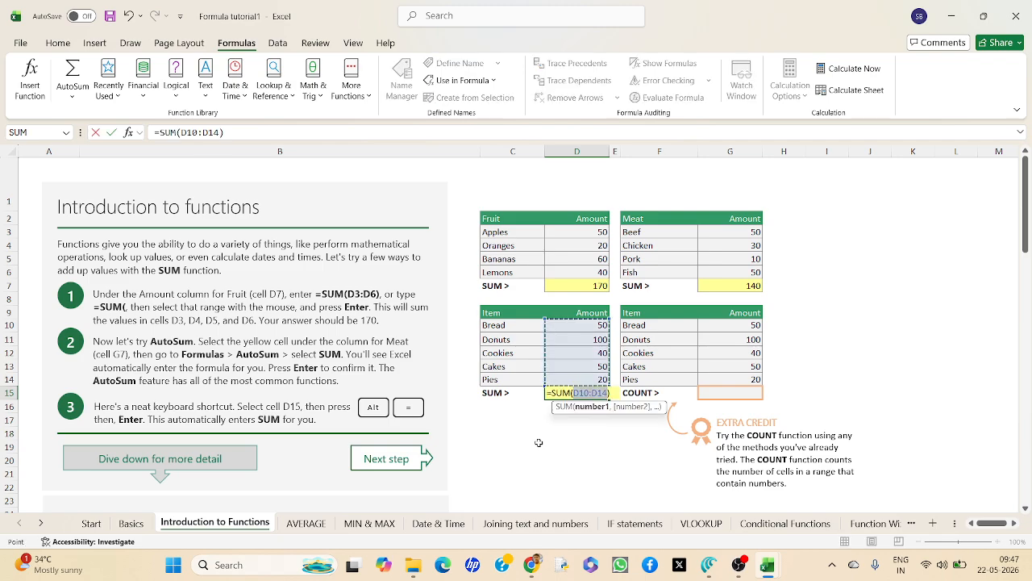
key("Return")
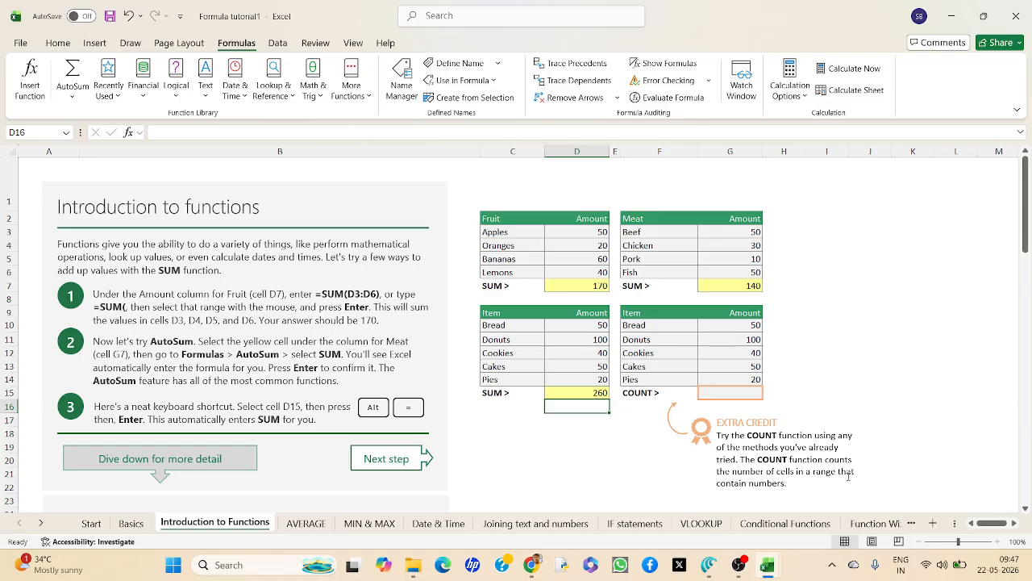
Select the COUNT cell G15 and read the More about functions section on the structure of SUM and TODAY.
left_click(730, 392)
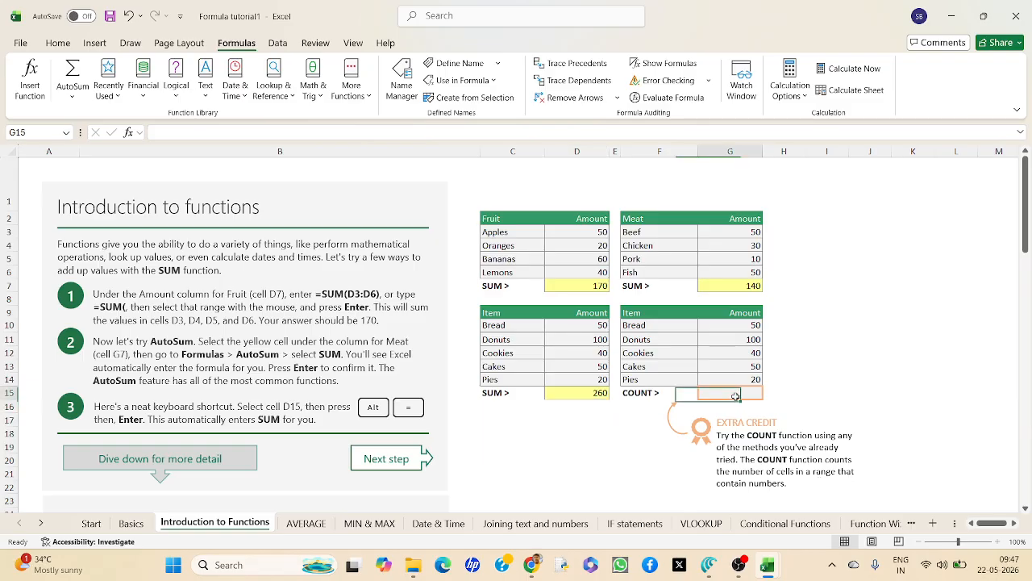
scroll(219, 417, "down", 1)
scroll(220, 417, "down", 5)
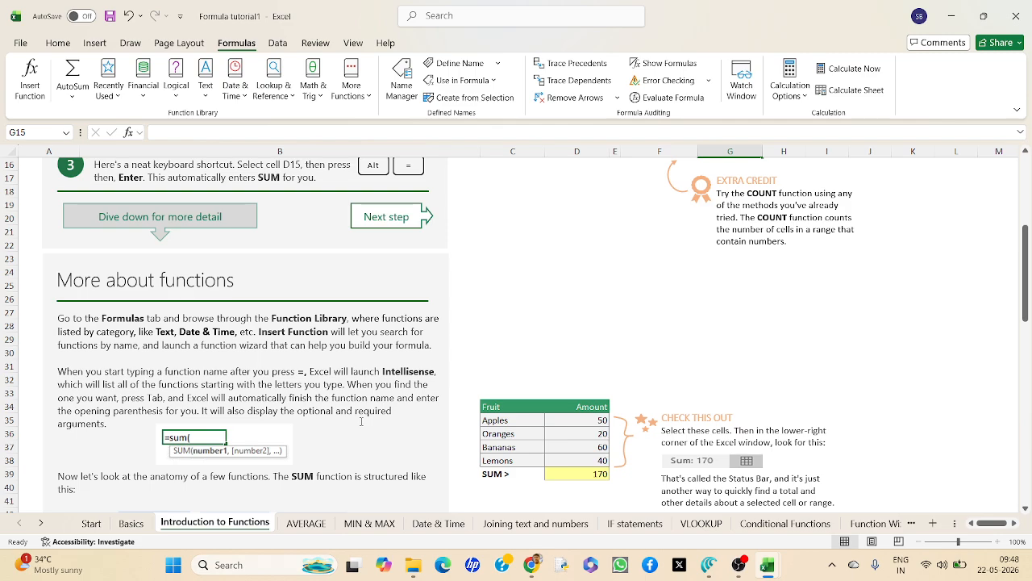
scroll(361, 421, "down", 3)
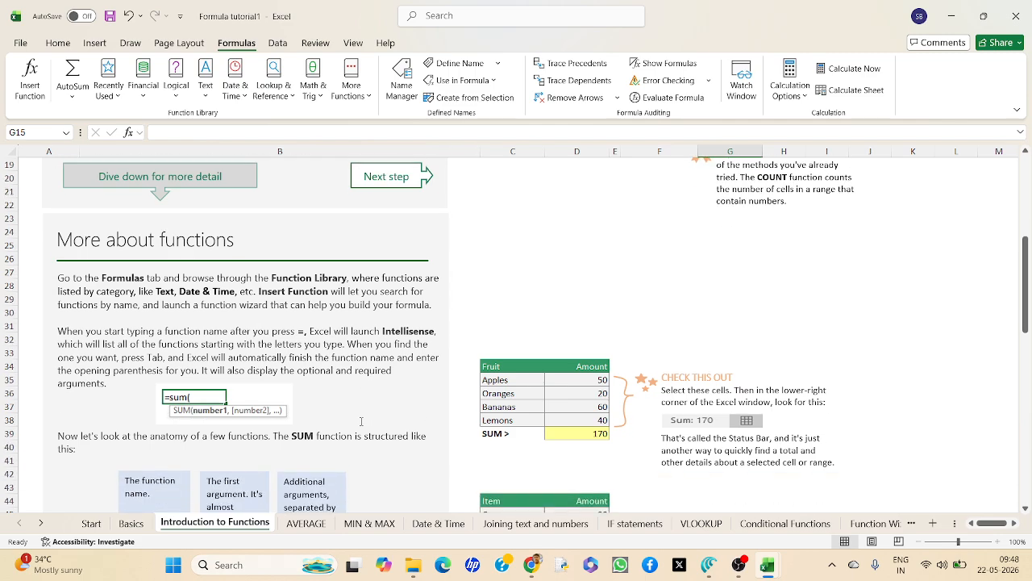
scroll(361, 423, "down", 1)
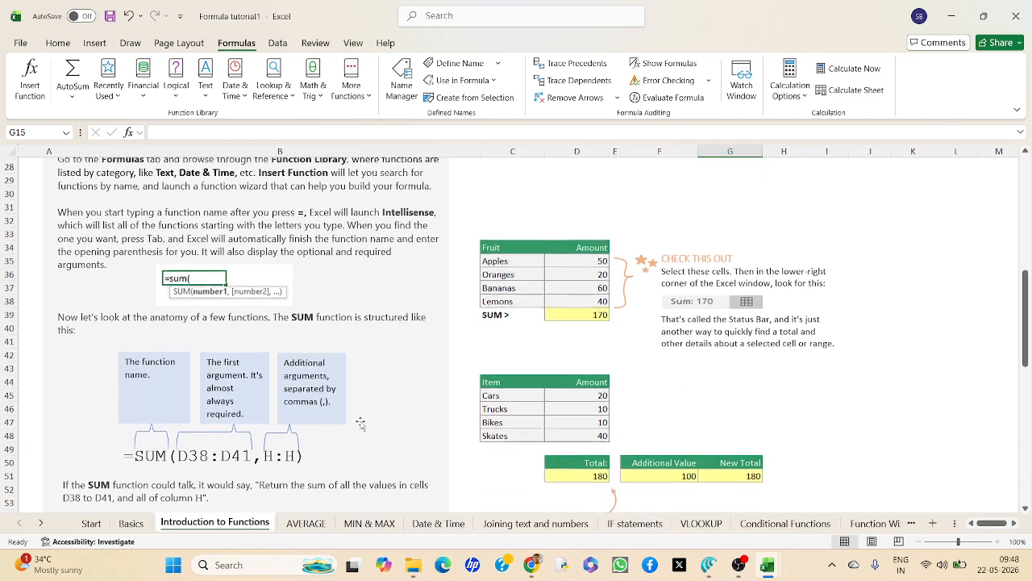
scroll(361, 424, "down", 2)
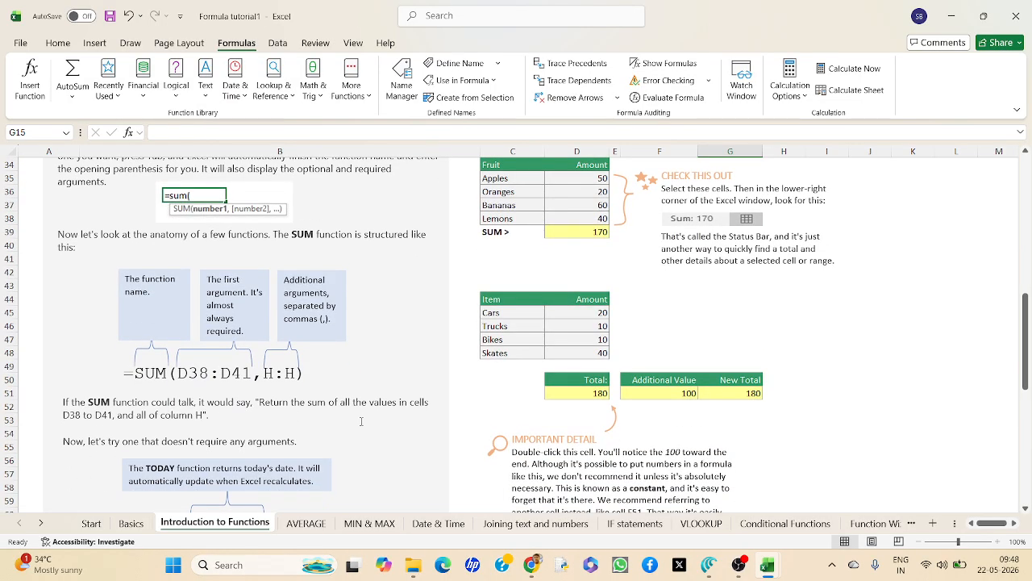
scroll(362, 421, "down", 3)
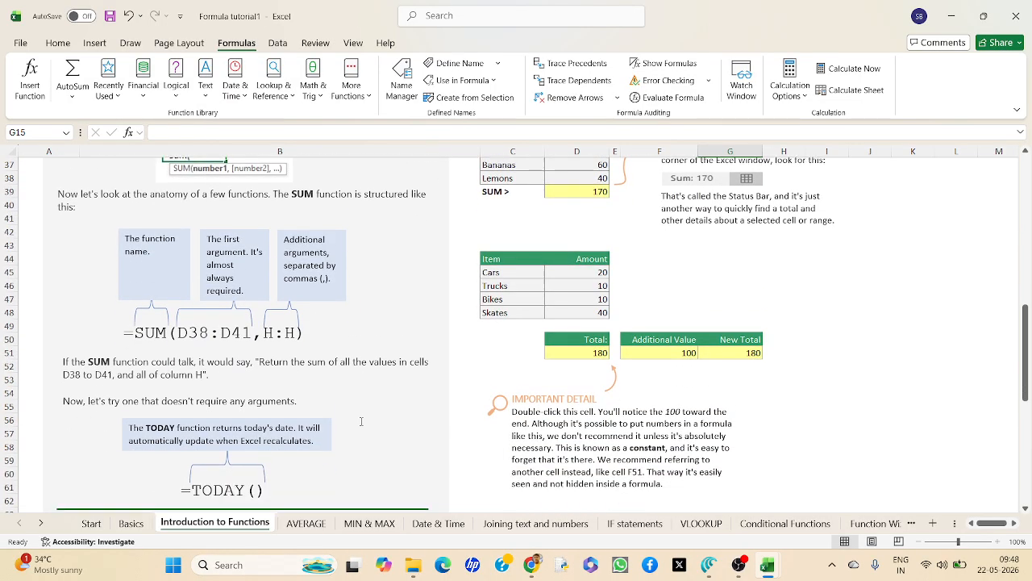